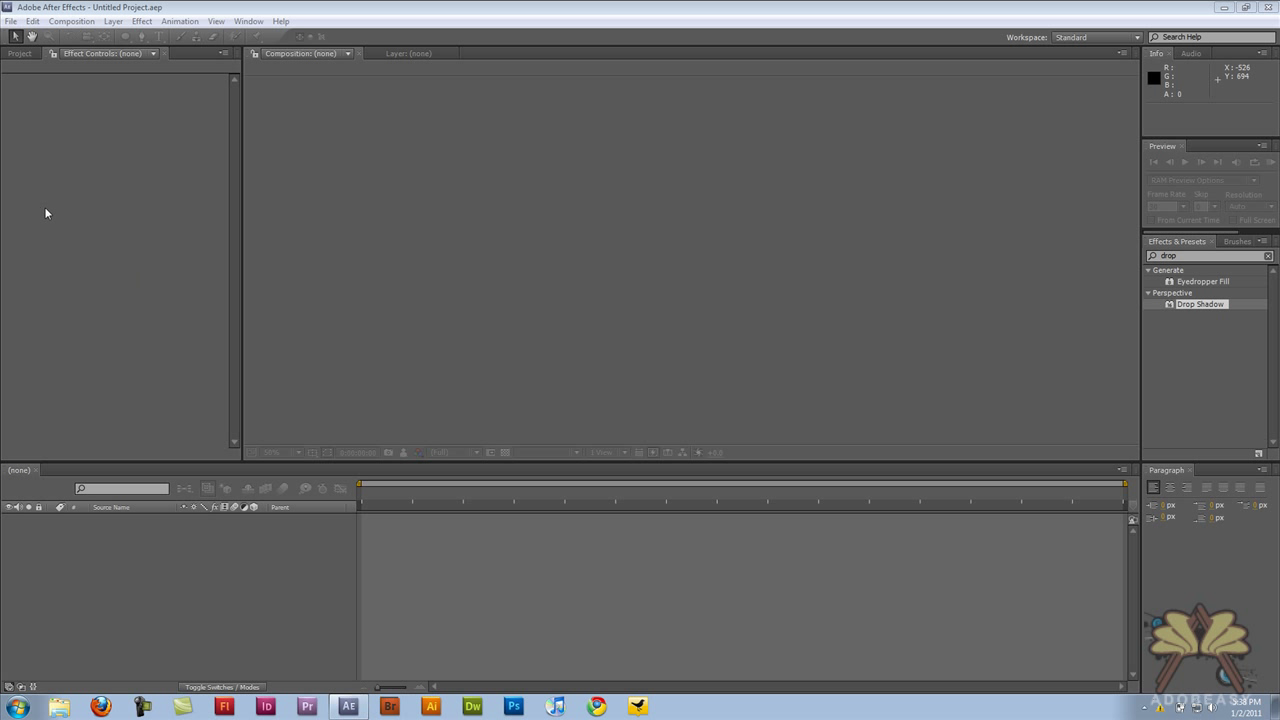
Import the Mars, satellite and sea shells images, accepting their alpha interpretation.
{"action": "left_click", "coordinate": [12, 22]}
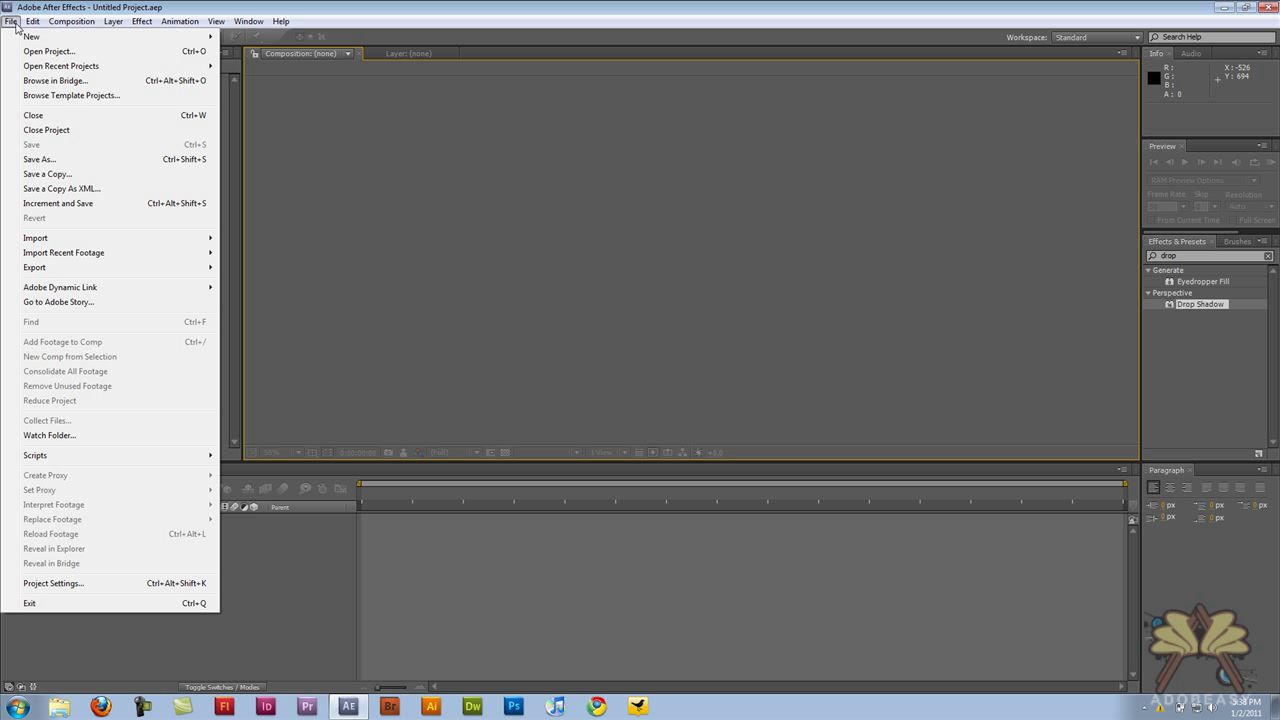
{"action": "mouse_move", "coordinate": [160, 240]}
{"action": "left_click", "coordinate": [271, 240]}
{"action": "left_click", "coordinate": [108, 112]}
{"action": "left_click", "coordinate": [178, 112], "text": "ctrl"}
{"action": "left_click", "coordinate": [248, 112], "text": "ctrl"}
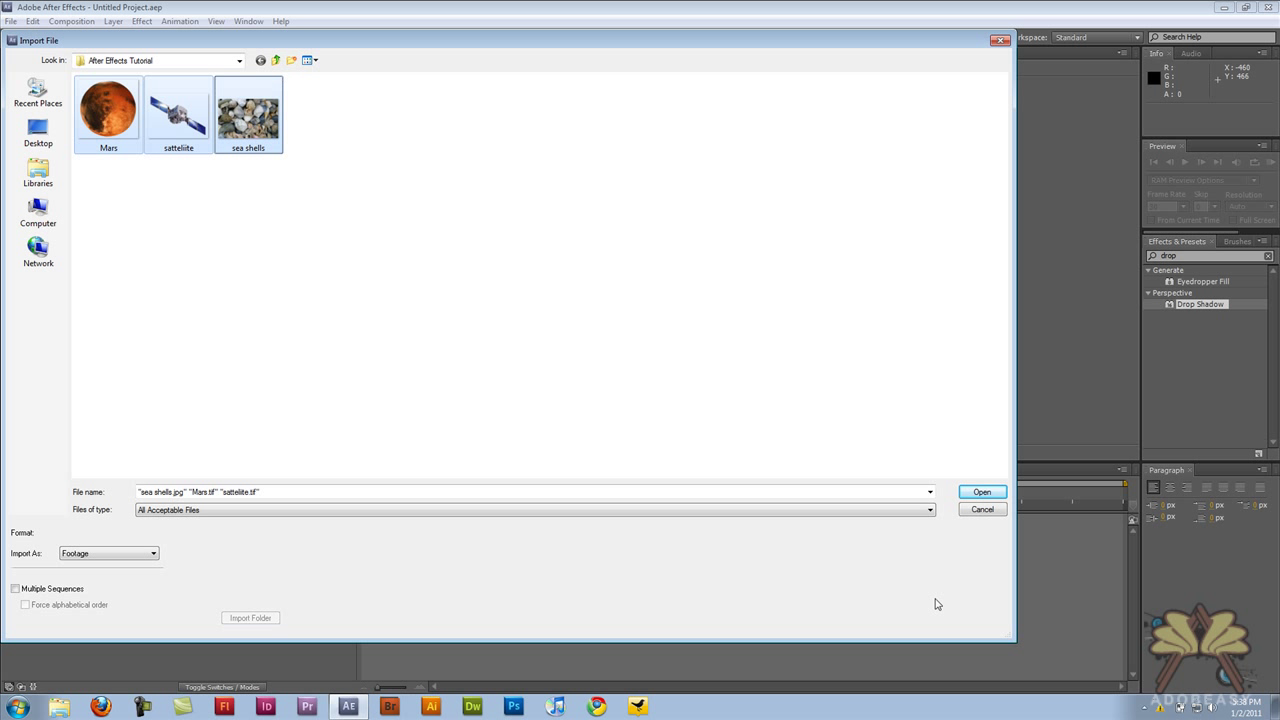
{"action": "left_click", "coordinate": [982, 492]}
{"action": "left_click", "coordinate": [672, 425]}
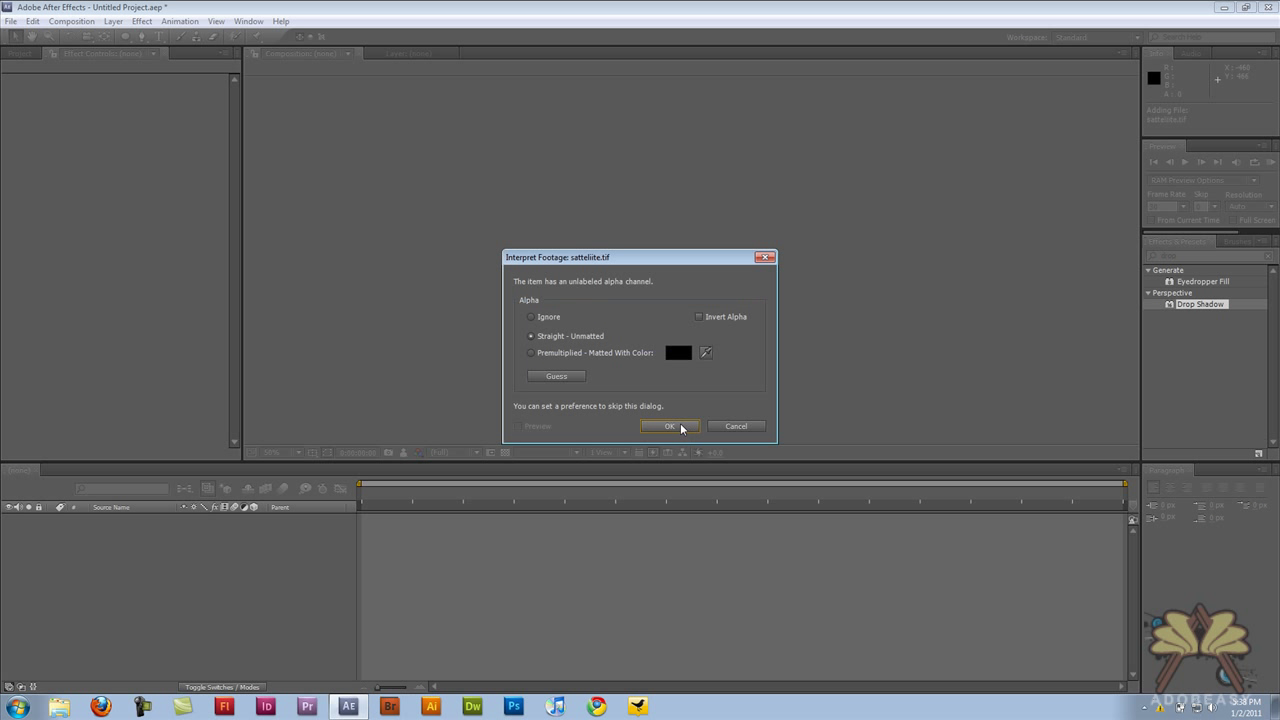
{"action": "left_click", "coordinate": [676, 426]}
Make a 'sea shells' composition from the sea shells.jpg image.
{"action": "left_click", "coordinate": [128, 292]}
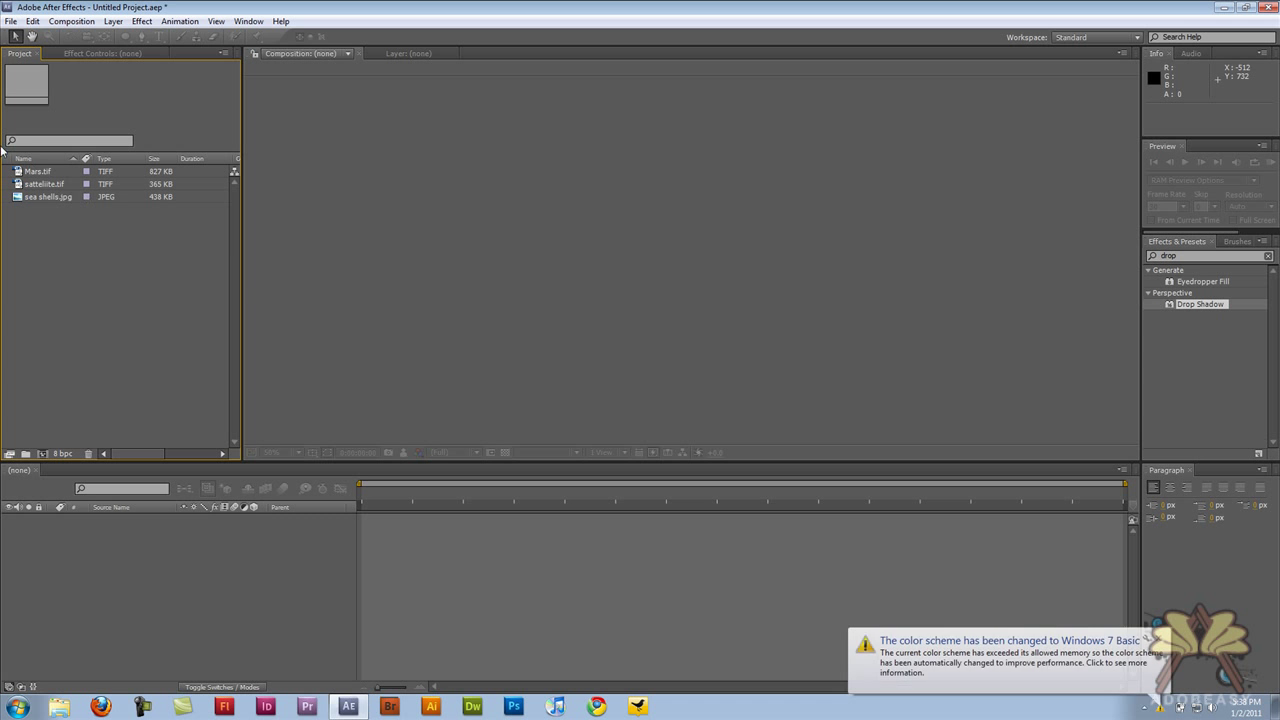
{"action": "left_click", "coordinate": [1151, 638]}
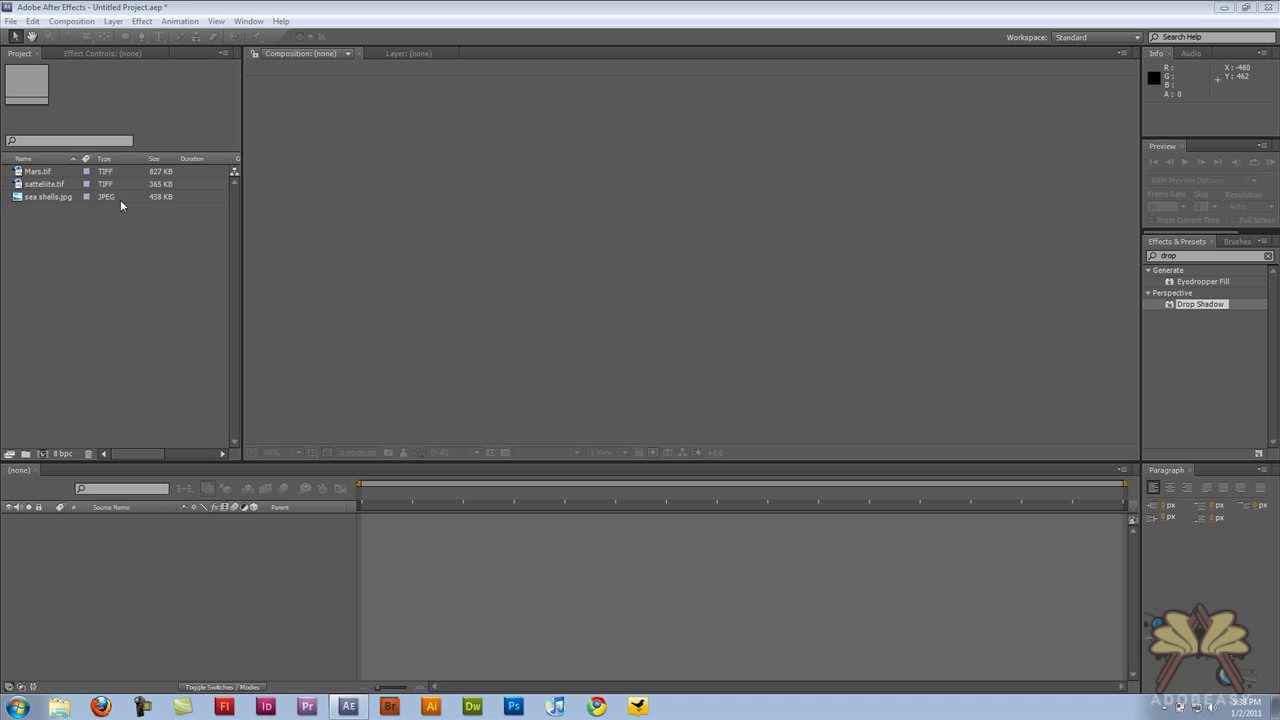
{"action": "left_click", "coordinate": [62, 197]}
{"action": "left_click_drag", "start_coordinate": [42, 200], "coordinate": [78, 595]}
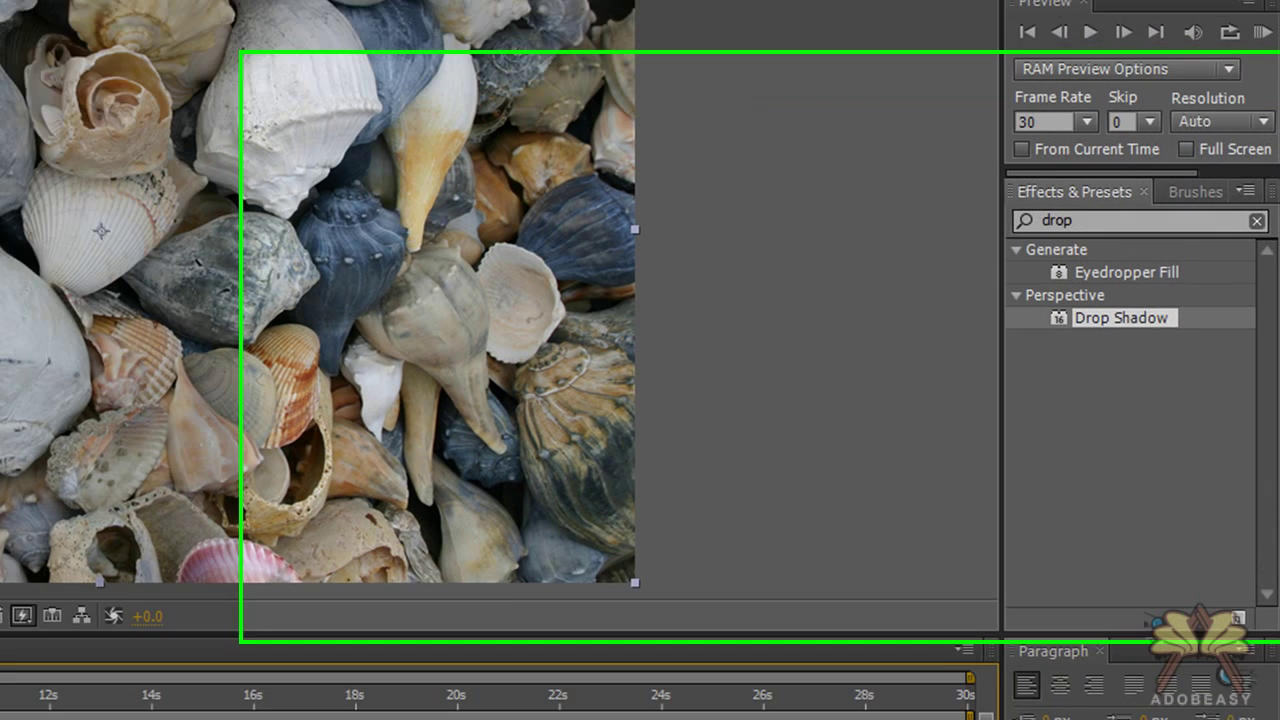
Search Effects & Presets for 'star' and select CC Star Burst.
{"action": "left_click", "coordinate": [1071, 210]}
{"action": "type", "text": "star"}
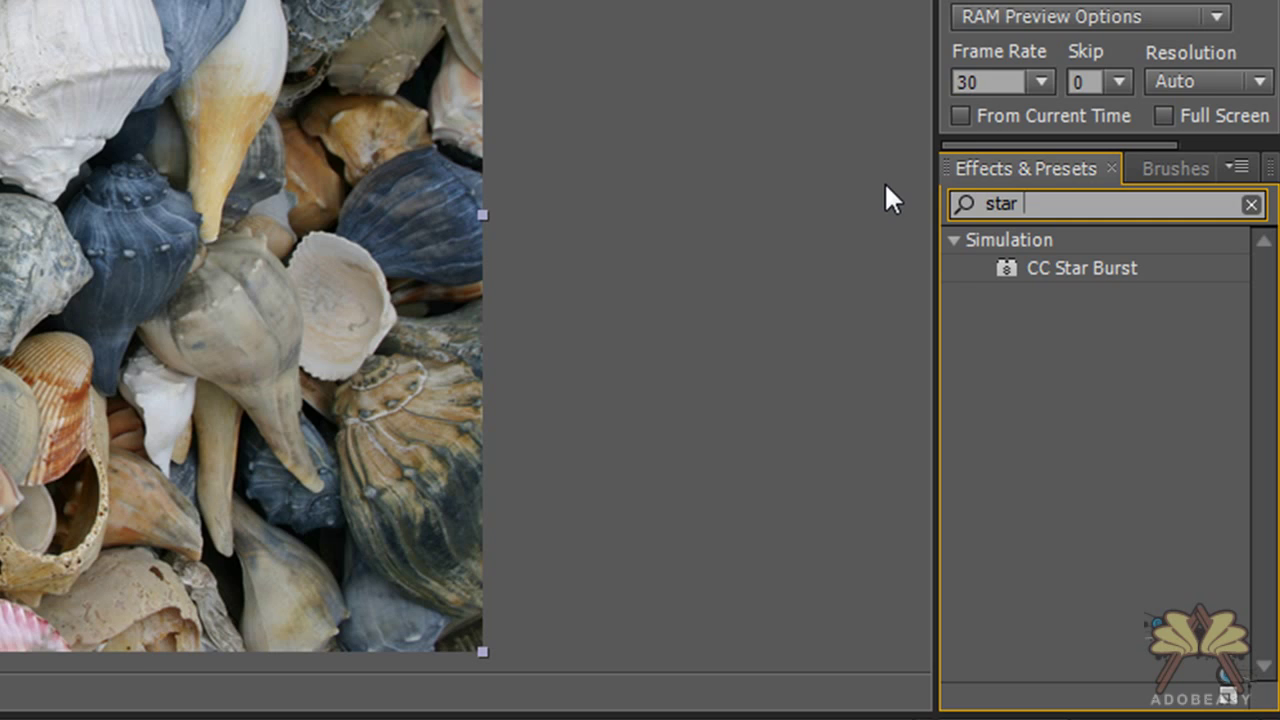
{"action": "left_click", "coordinate": [1072, 276]}
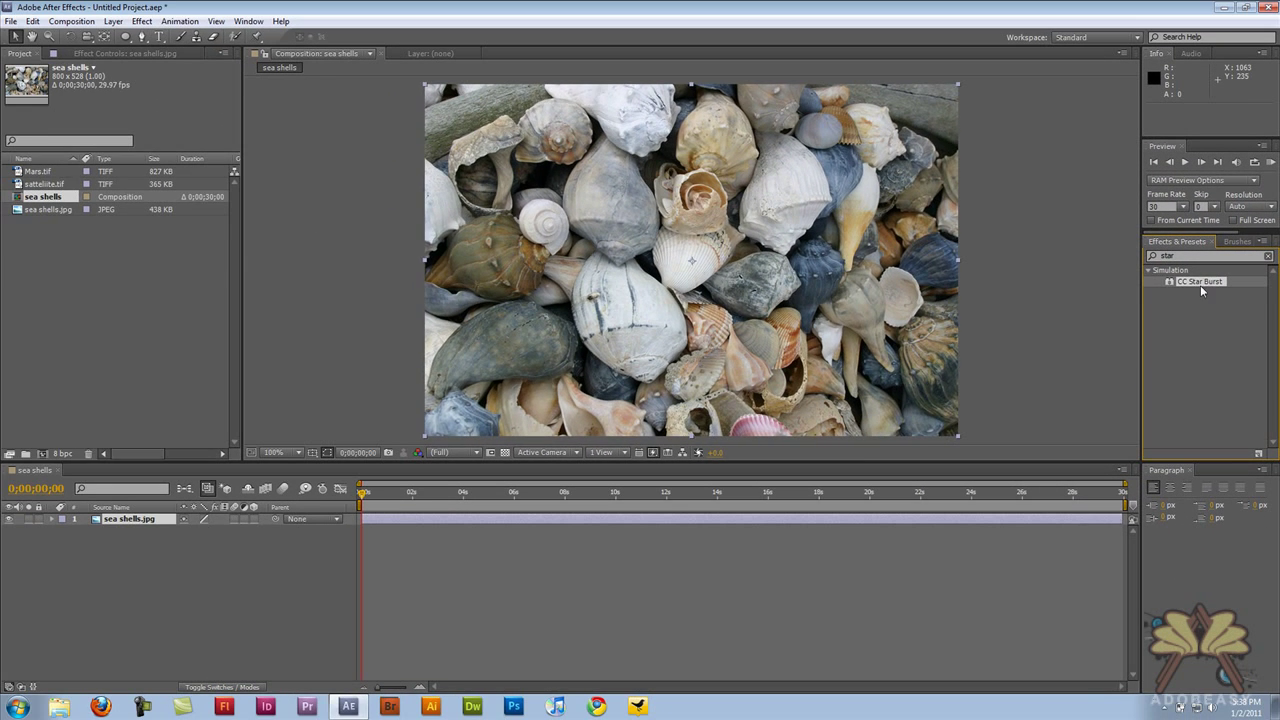
Apply CC Star Burst to sea shells.jpg and scrub ahead to preview the star field.
{"action": "left_click_drag", "start_coordinate": [1210, 282], "coordinate": [690, 255]}
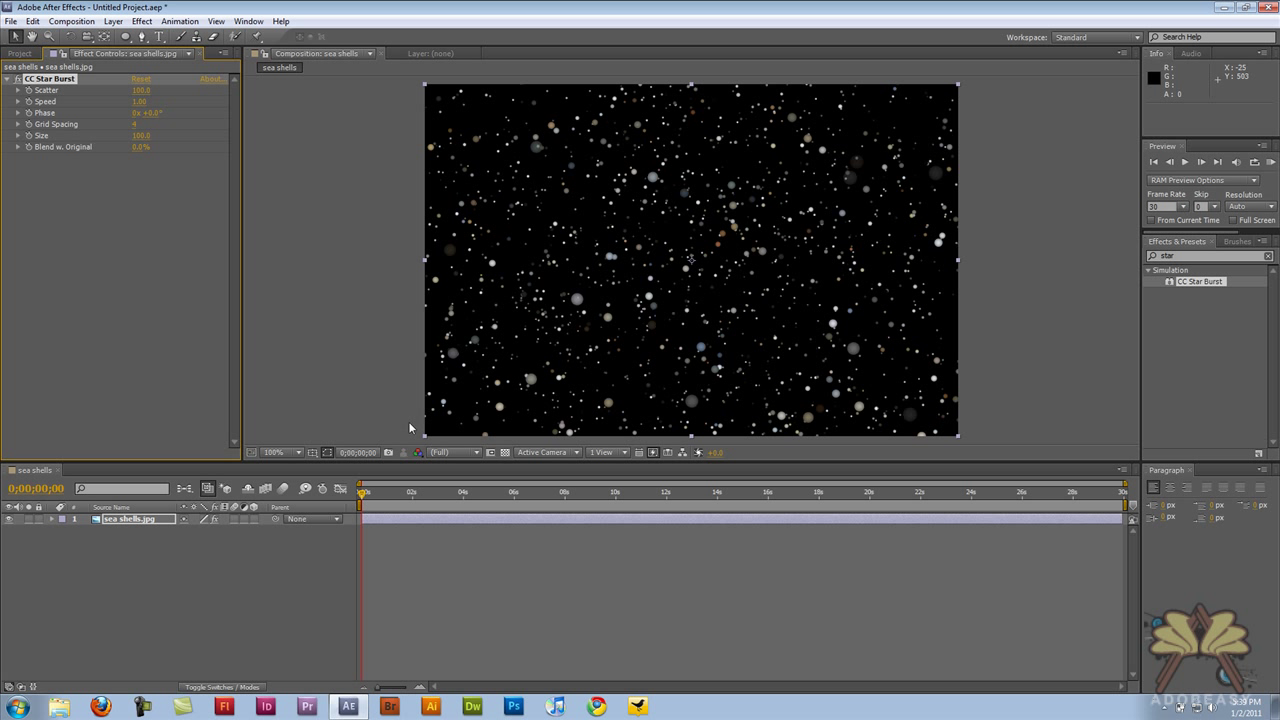
{"action": "left_click_drag", "start_coordinate": [406, 494], "coordinate": [355, 481]}
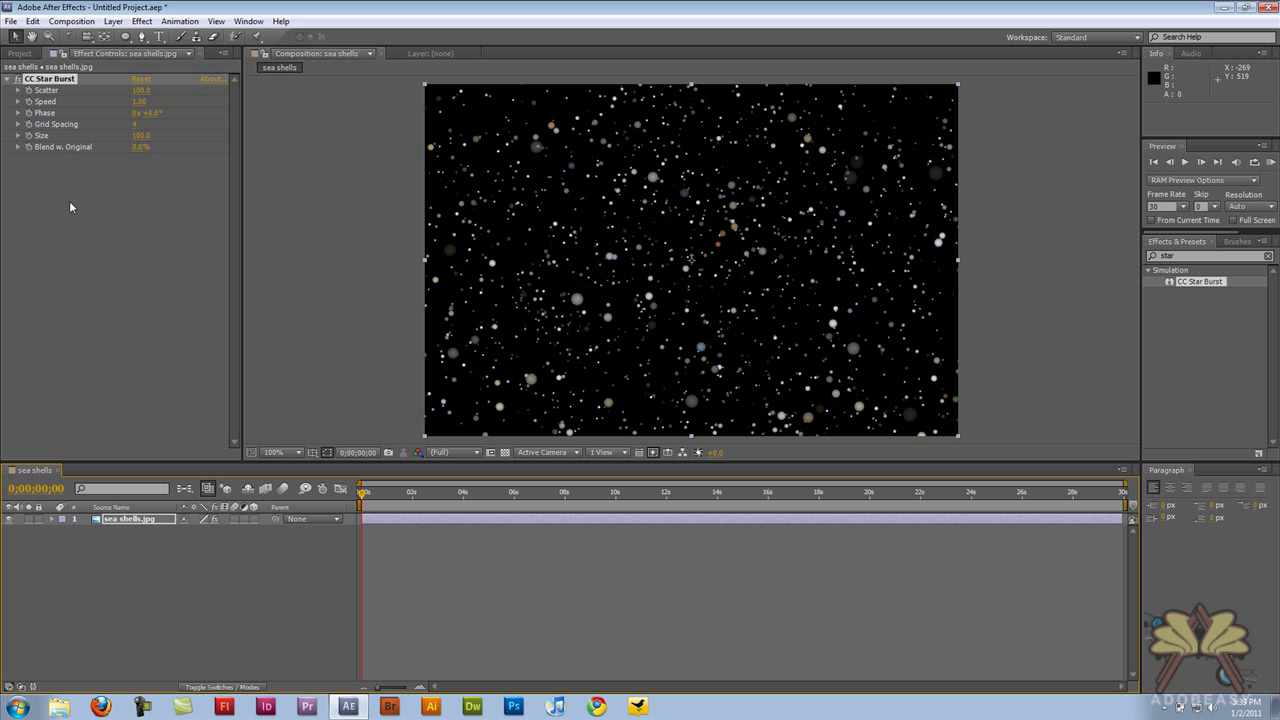
{"action": "left_click", "coordinate": [20, 53]}
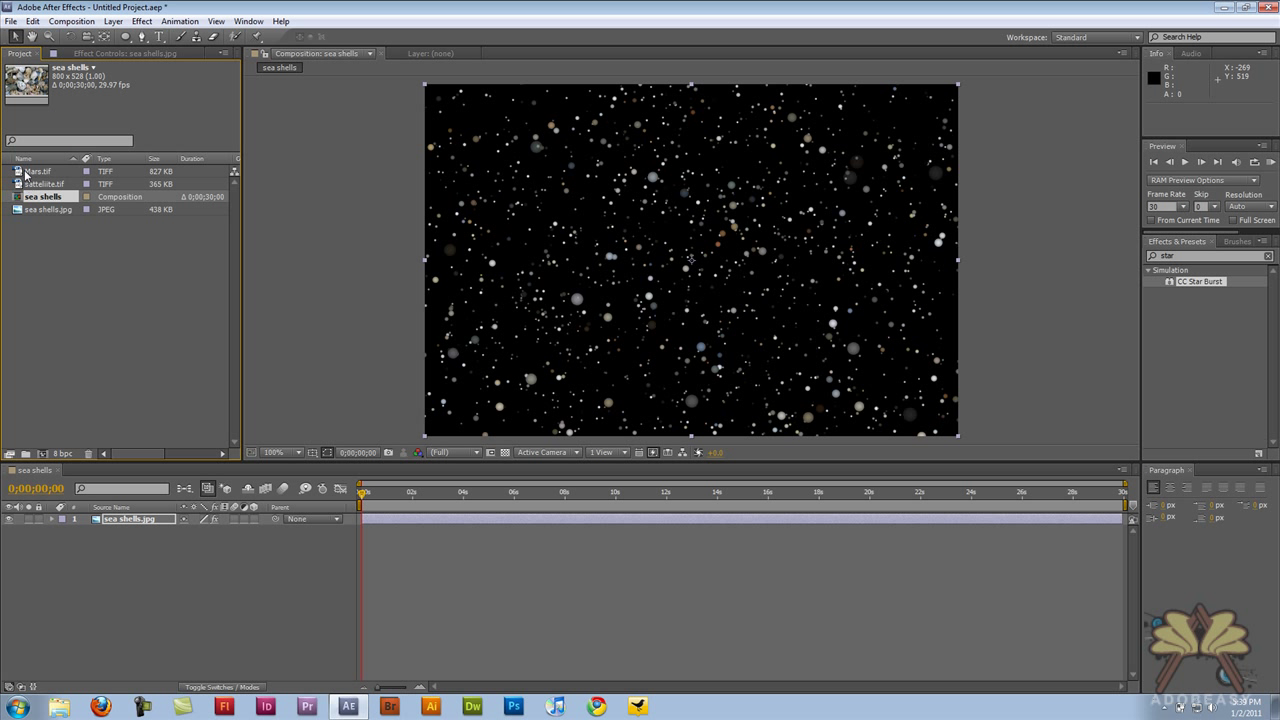
Add Mars.tif to the composition above the star field, moving it toward the upper left.
{"action": "left_click", "coordinate": [32, 172]}
{"action": "left_click_drag", "start_coordinate": [43, 177], "coordinate": [90, 540]}
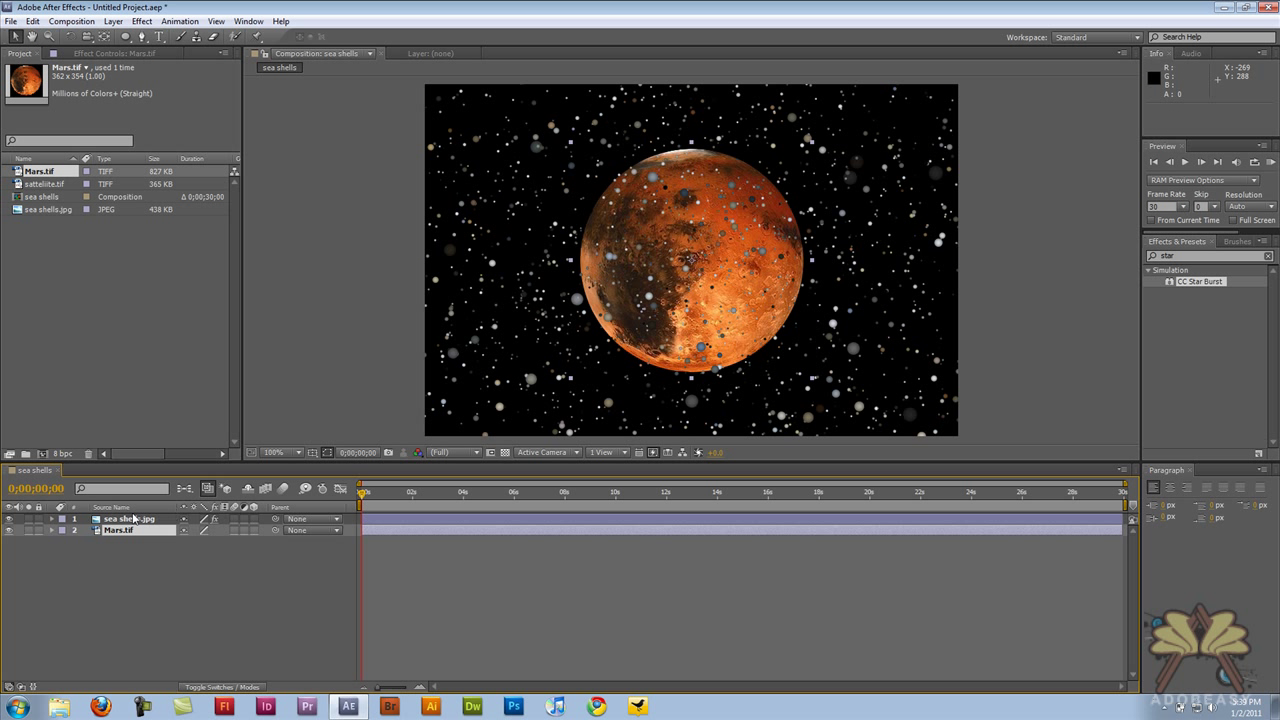
{"action": "left_click_drag", "start_coordinate": [137, 531], "coordinate": [130, 516]}
{"action": "left_click_drag", "start_coordinate": [662, 247], "coordinate": [540, 188]}
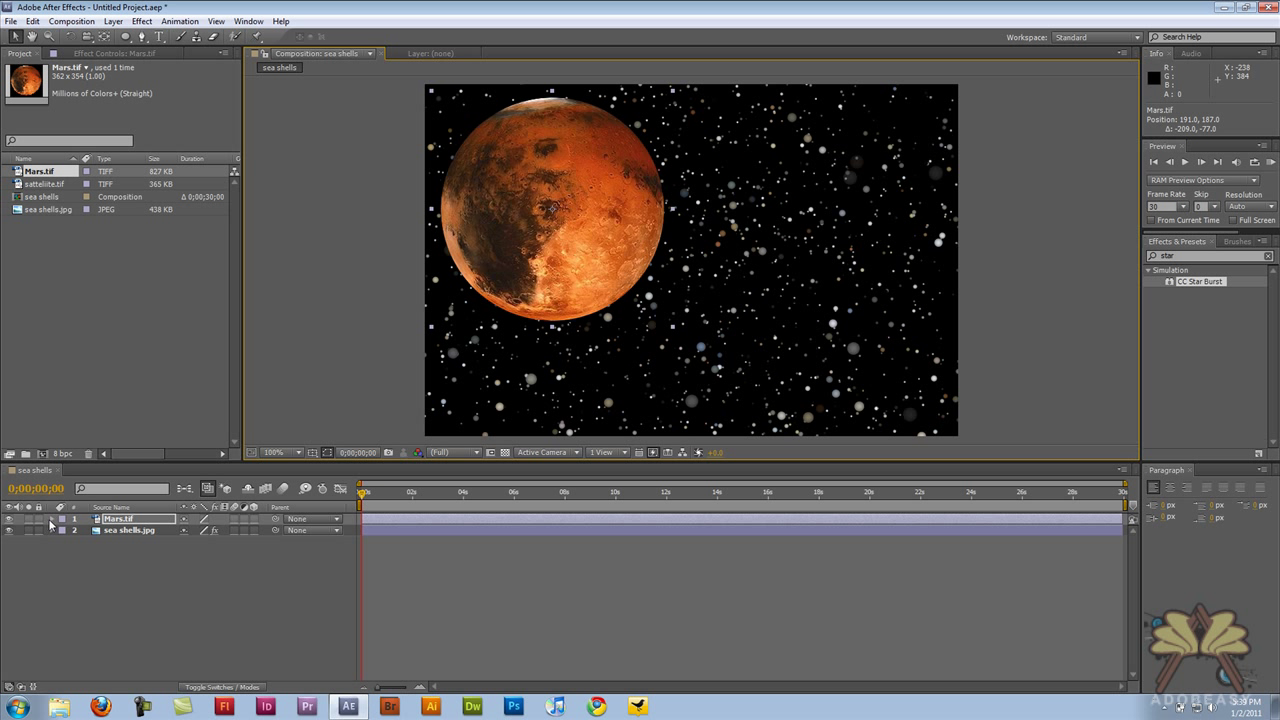
Scale Mars to 51% and place it in the upper-left corner at 114, 126.
{"action": "left_click", "coordinate": [51, 519]}
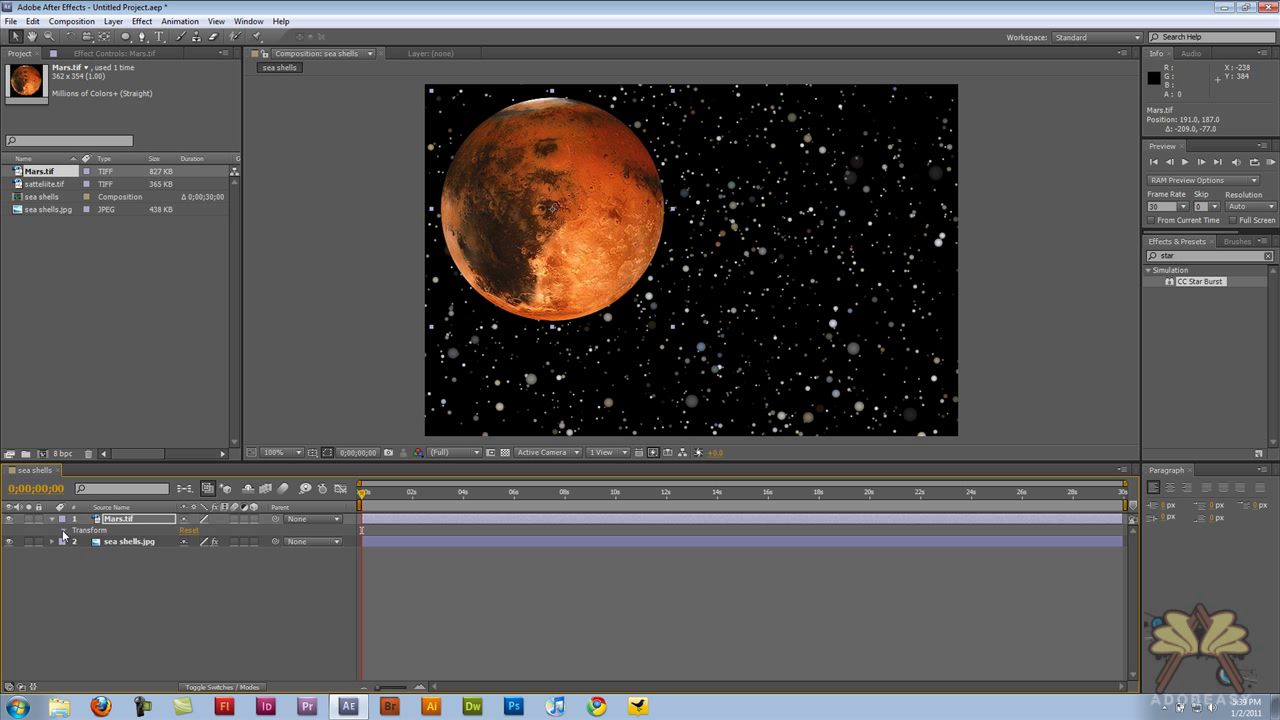
{"action": "left_click", "coordinate": [63, 530]}
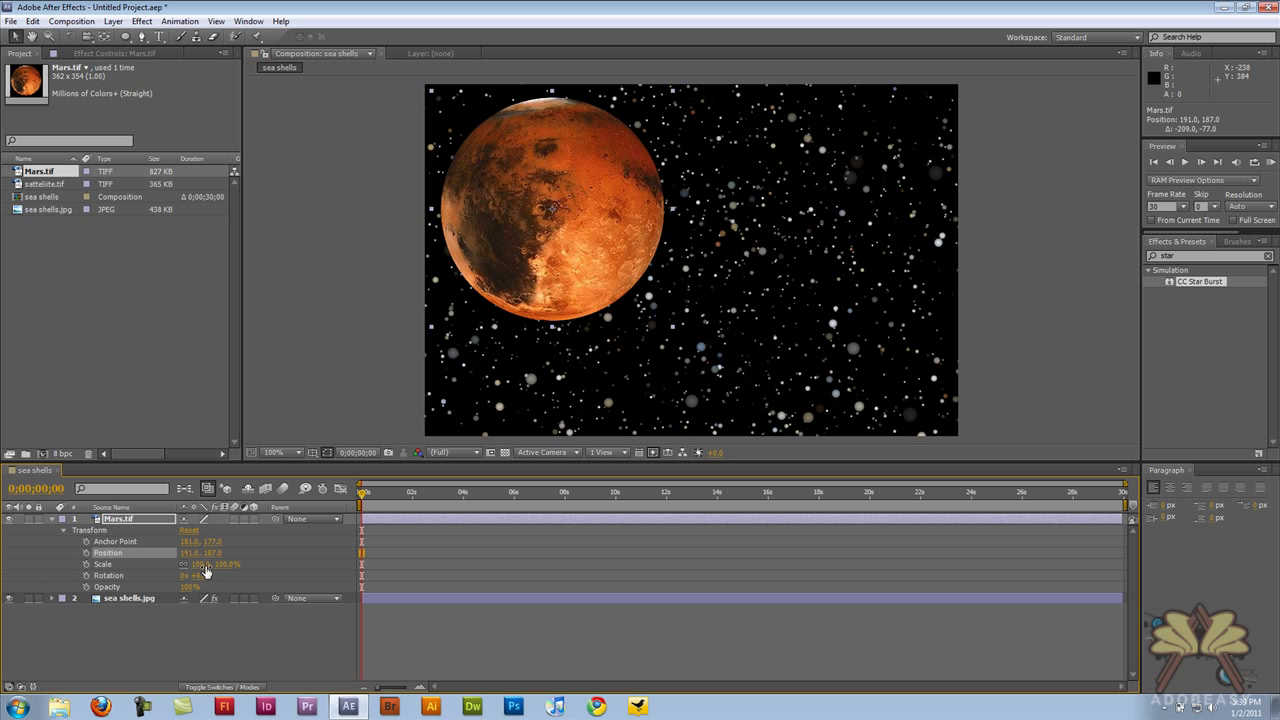
{"action": "left_click_drag", "start_coordinate": [202, 572], "coordinate": [170, 566]}
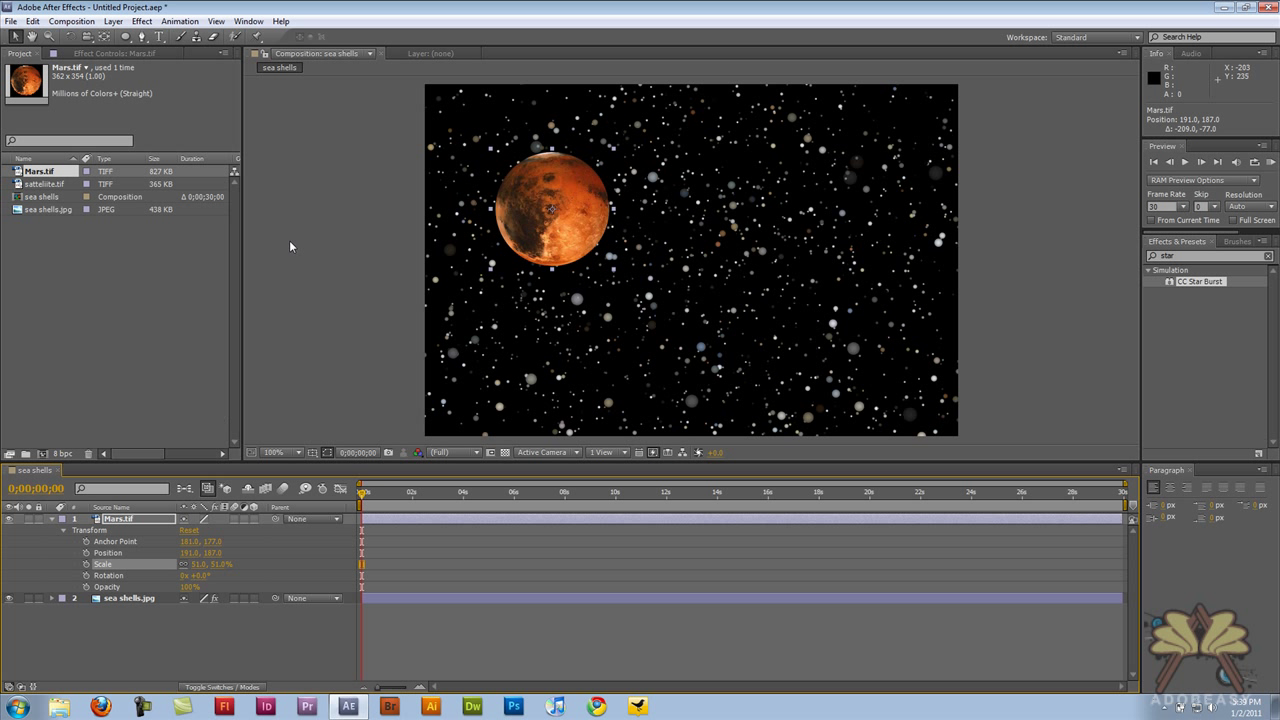
{"action": "left_click_drag", "start_coordinate": [561, 218], "coordinate": [486, 167]}
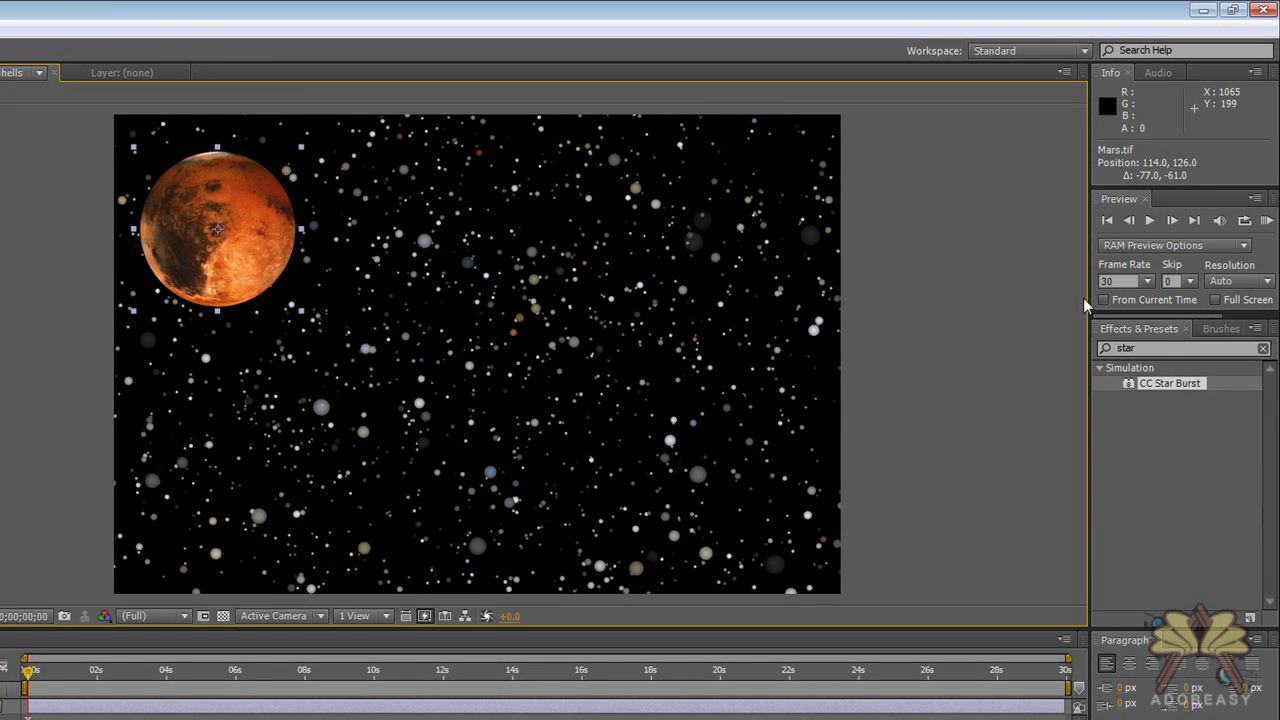
Apply CC Sphere to Mars and nudge it to position 104, 111.
{"action": "key", "text": "ctrl+5"}
{"action": "type", "text": "sphe"}
{"action": "left_click_drag", "start_coordinate": [1162, 417], "coordinate": [223, 236]}
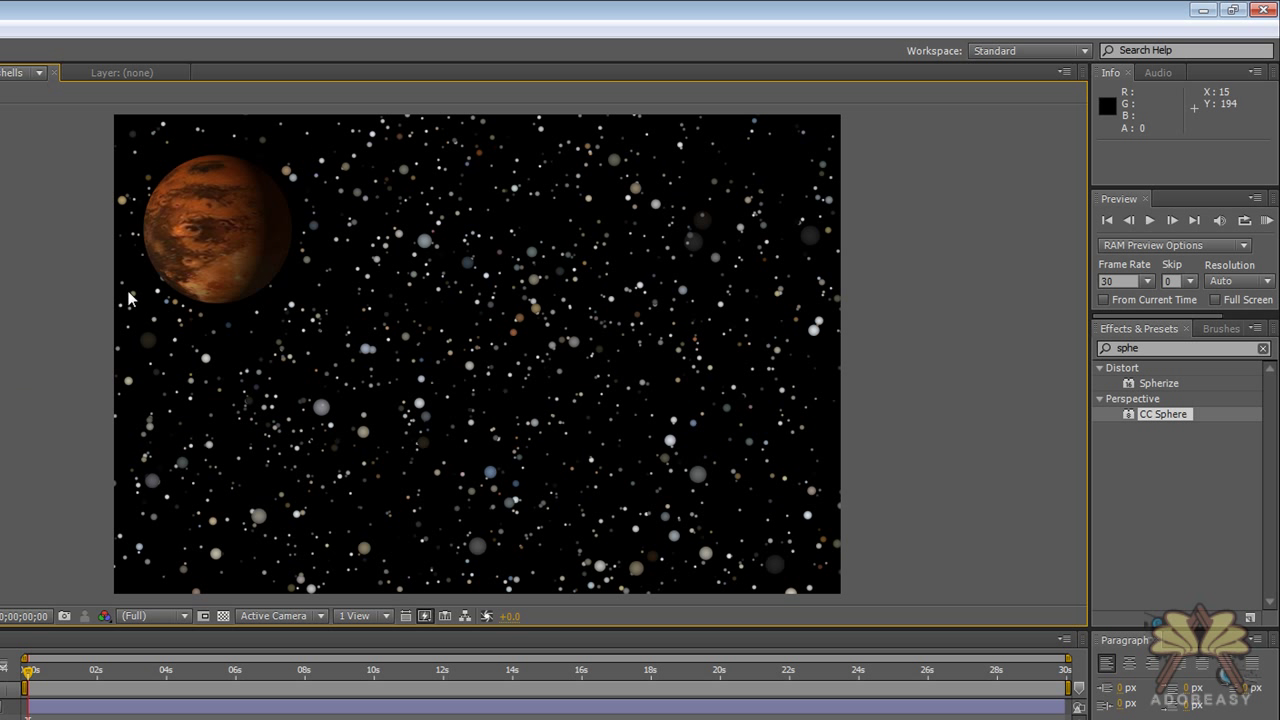
{"action": "left_click_drag", "start_coordinate": [220, 249], "coordinate": [211, 235]}
Add a Drop Shadow effect to the Mars layer.
{"action": "left_click", "coordinate": [1106, 350]}
{"action": "type", "text": "drop"}
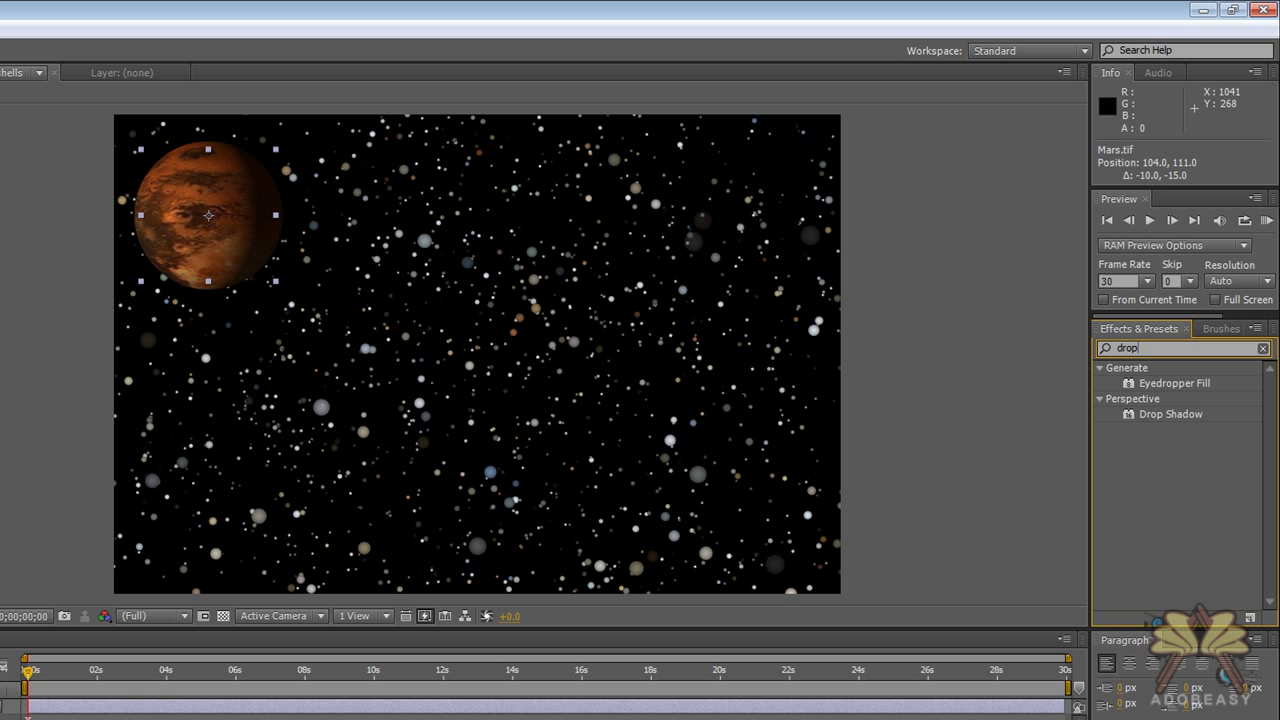
{"action": "left_click_drag", "start_coordinate": [1188, 419], "coordinate": [252, 241]}
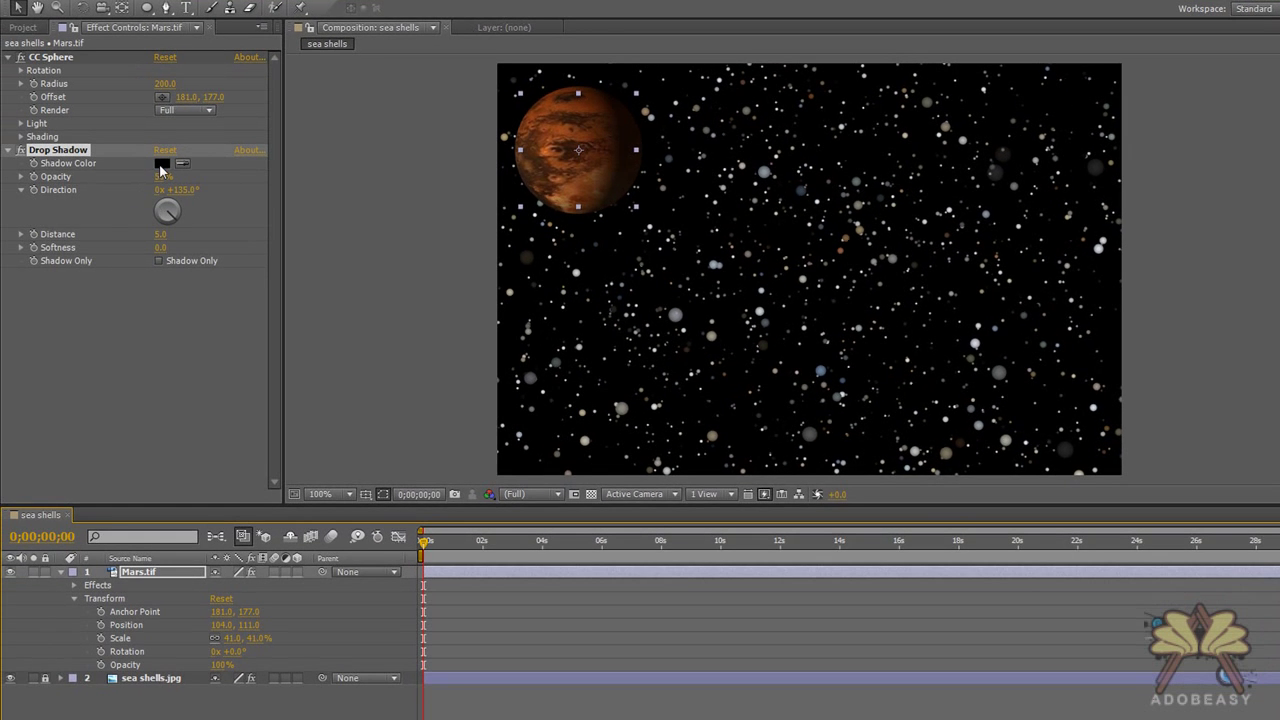
Set the Drop Shadow colour to a saturated, slightly darkened orange.
{"action": "left_click", "coordinate": [161, 164]}
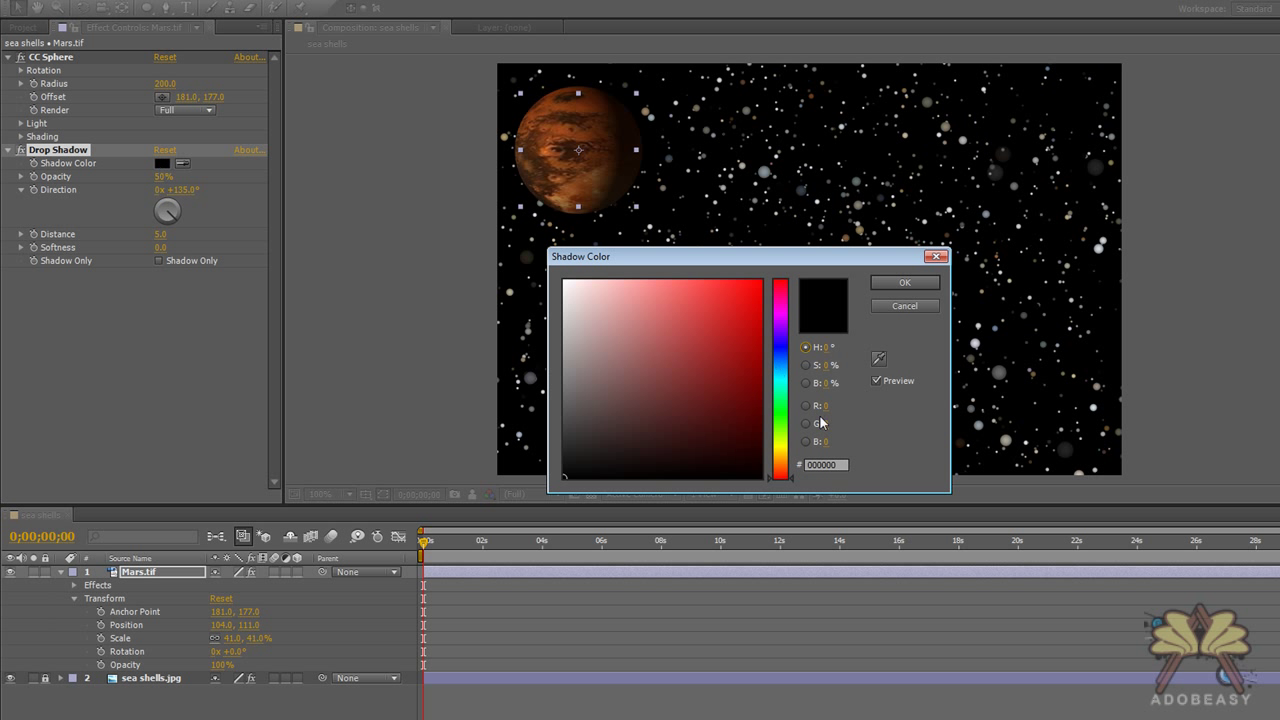
{"action": "left_click", "coordinate": [780, 466]}
{"action": "left_click_drag", "start_coordinate": [748, 367], "coordinate": [770, 278]}
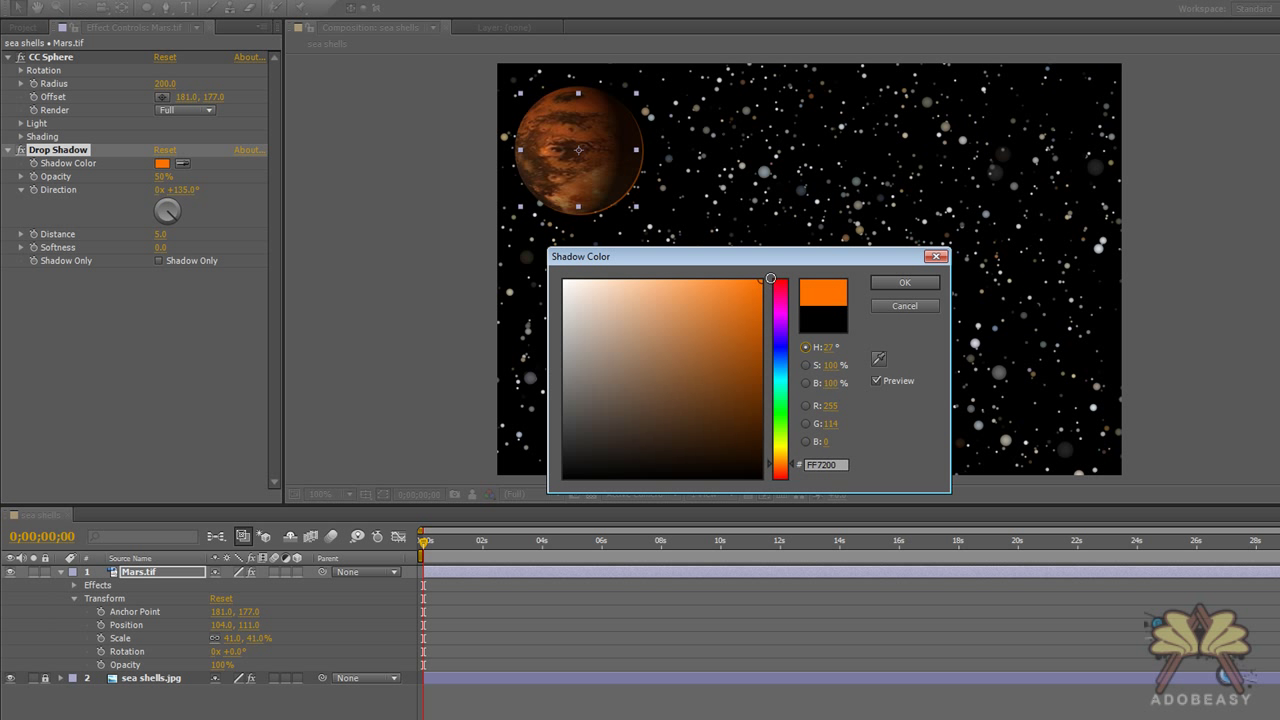
{"action": "left_click", "coordinate": [904, 282]}
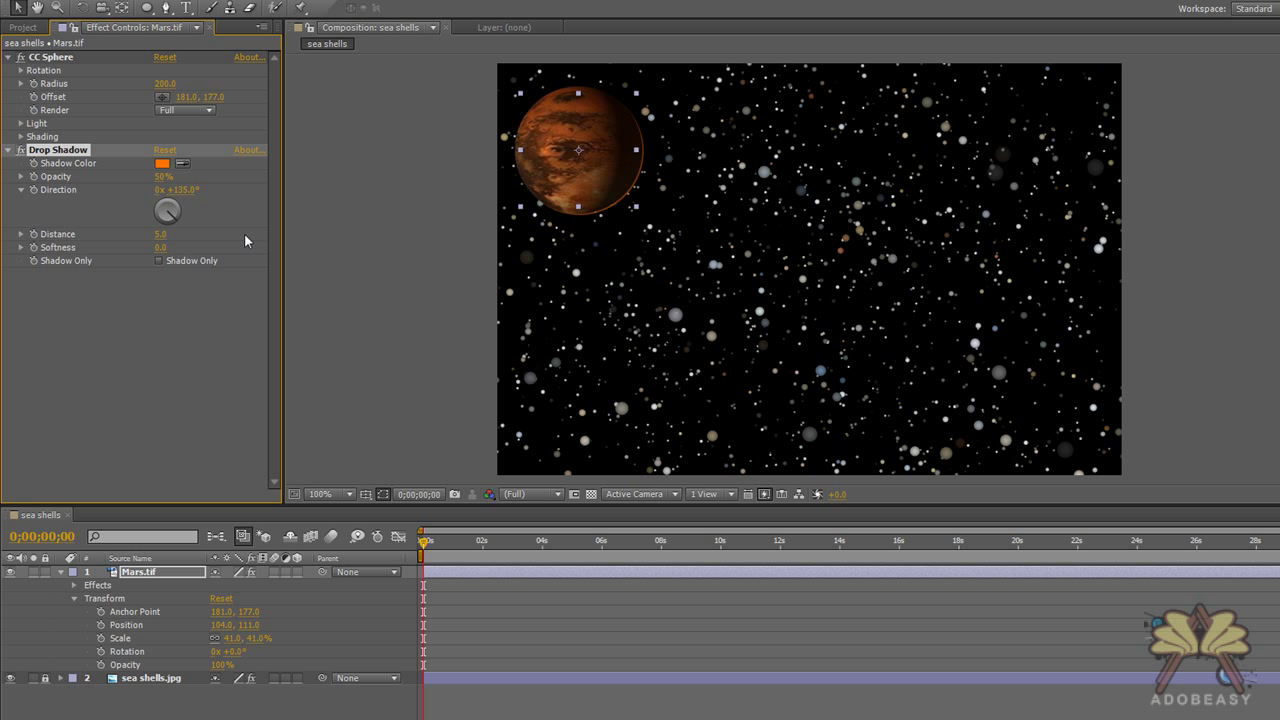
{"action": "left_click", "coordinate": [162, 163]}
{"action": "mouse_move", "coordinate": [760, 300]}
{"action": "left_mouse_down"}
{"action": "mouse_move", "coordinate": [762, 316]}
{"action": "mouse_move", "coordinate": [769, 302]}
{"action": "left_mouse_up"}
{"action": "left_click", "coordinate": [900, 282]}
Set the shadow direction to −22° and raise its softness to 170.4.
{"action": "left_click", "coordinate": [168, 199]}
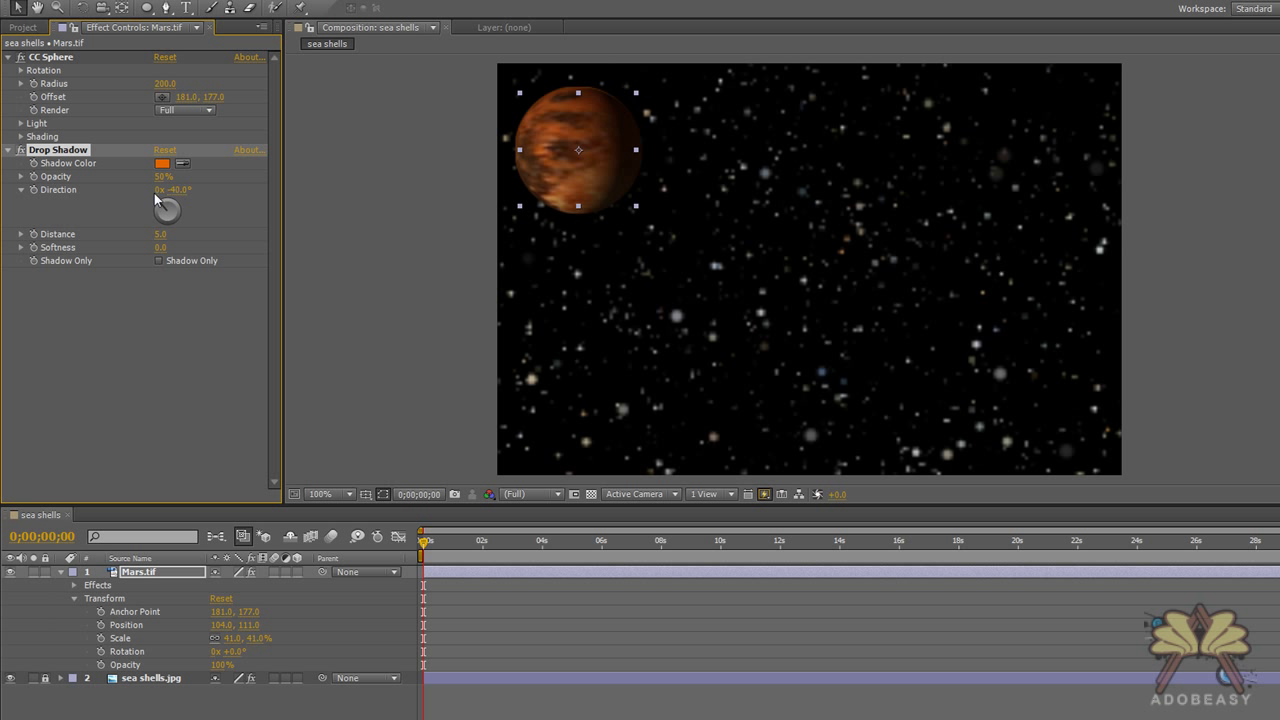
{"action": "left_click_drag", "start_coordinate": [170, 195], "coordinate": [170, 196]}
{"action": "left_click", "coordinate": [163, 200]}
{"action": "left_click", "coordinate": [22, 248]}
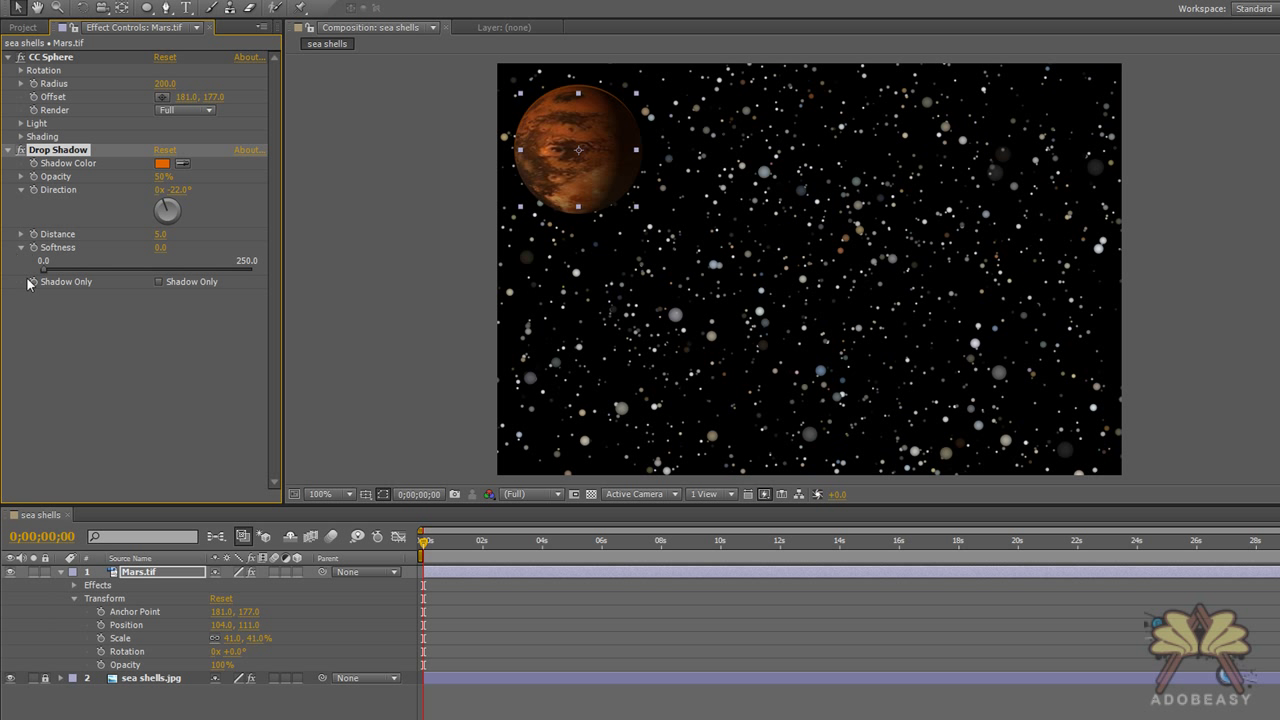
{"action": "left_click", "coordinate": [158, 270]}
{"action": "left_click_drag", "start_coordinate": [158, 270], "coordinate": [212, 271]}
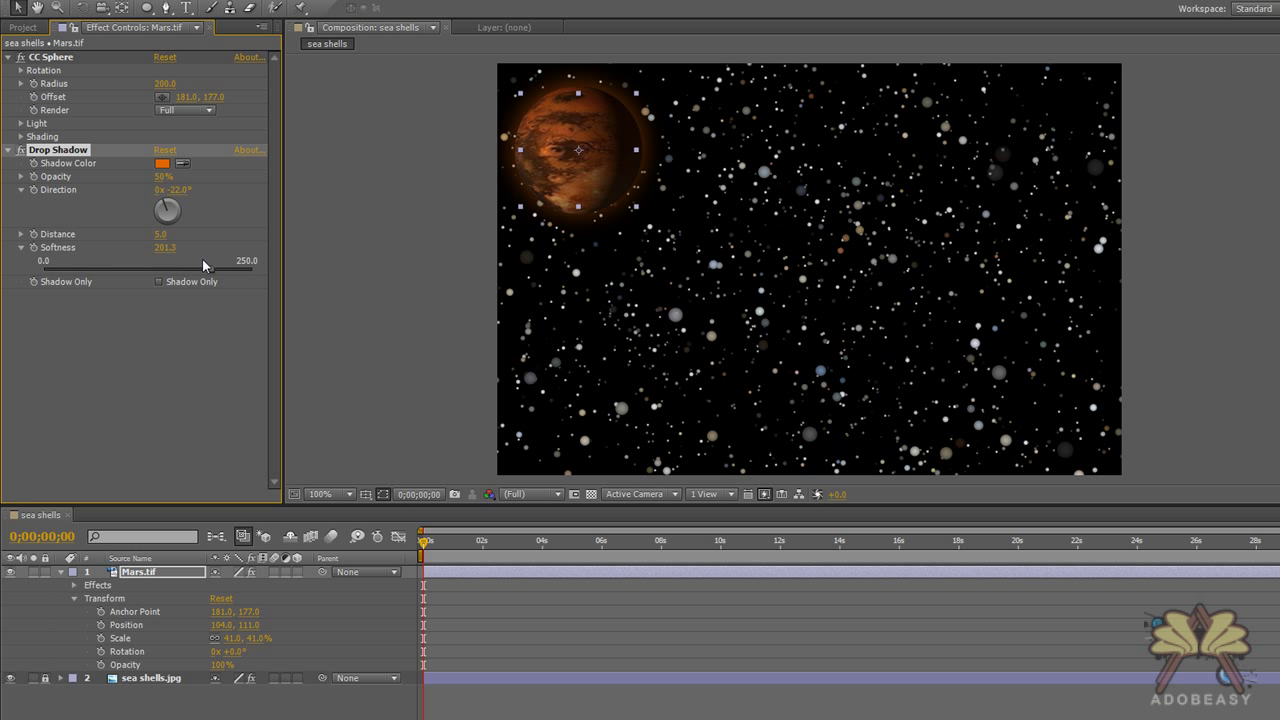
Rotate the shadow direction to −37° and deselect Mars to inspect the orange glow.
{"action": "left_click", "coordinate": [369, 189]}
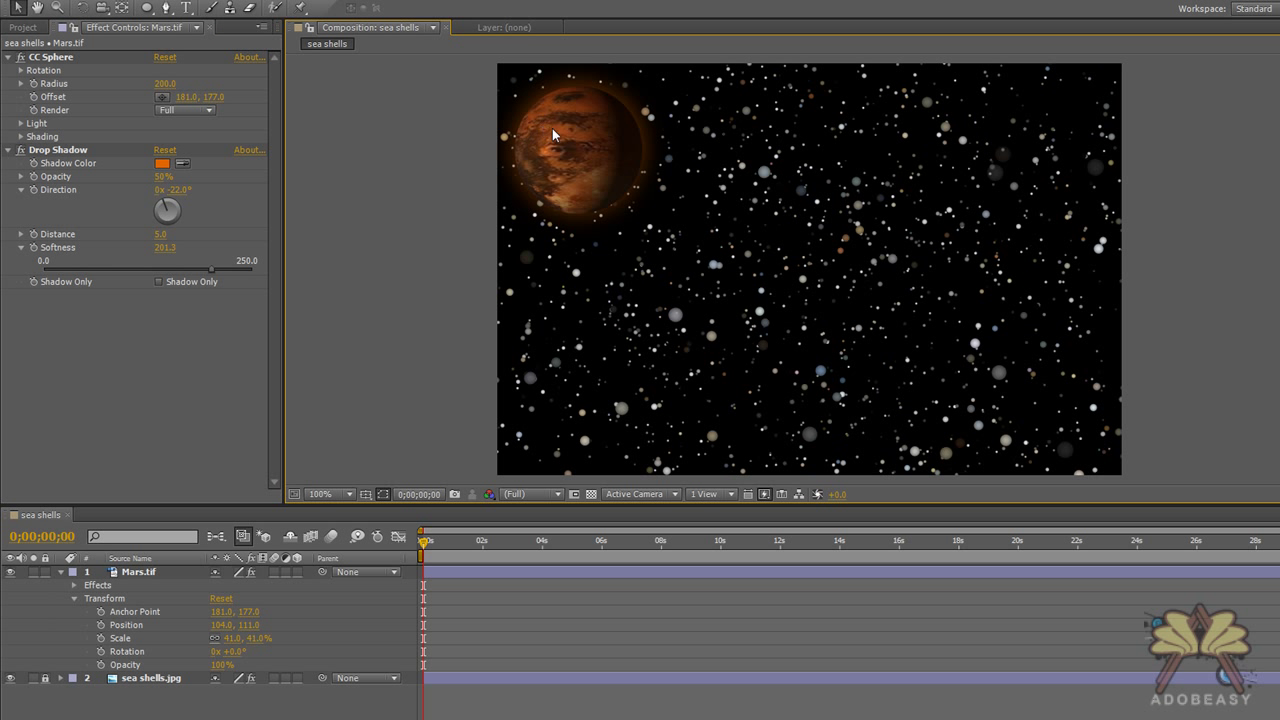
{"action": "left_click", "coordinate": [552, 128]}
{"action": "left_click", "coordinate": [312, 114]}
{"action": "left_click_drag", "start_coordinate": [163, 206], "coordinate": [175, 213]}
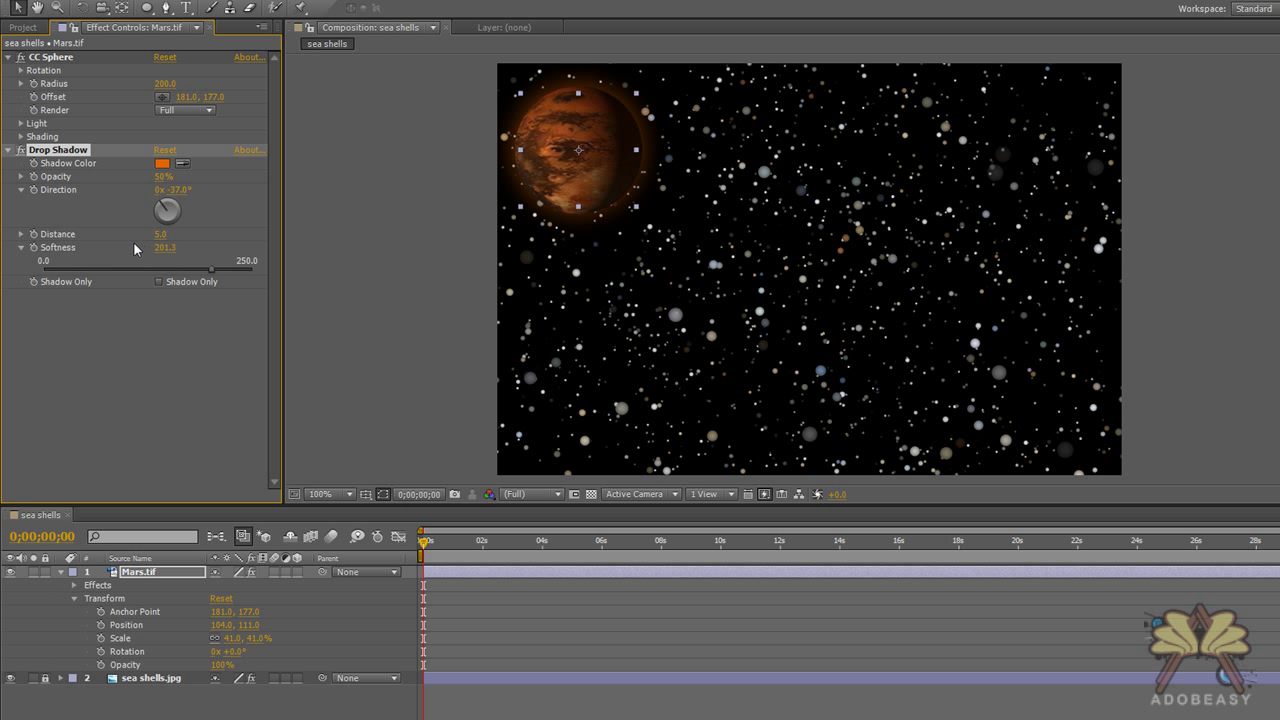
{"action": "left_click", "coordinate": [424, 179]}
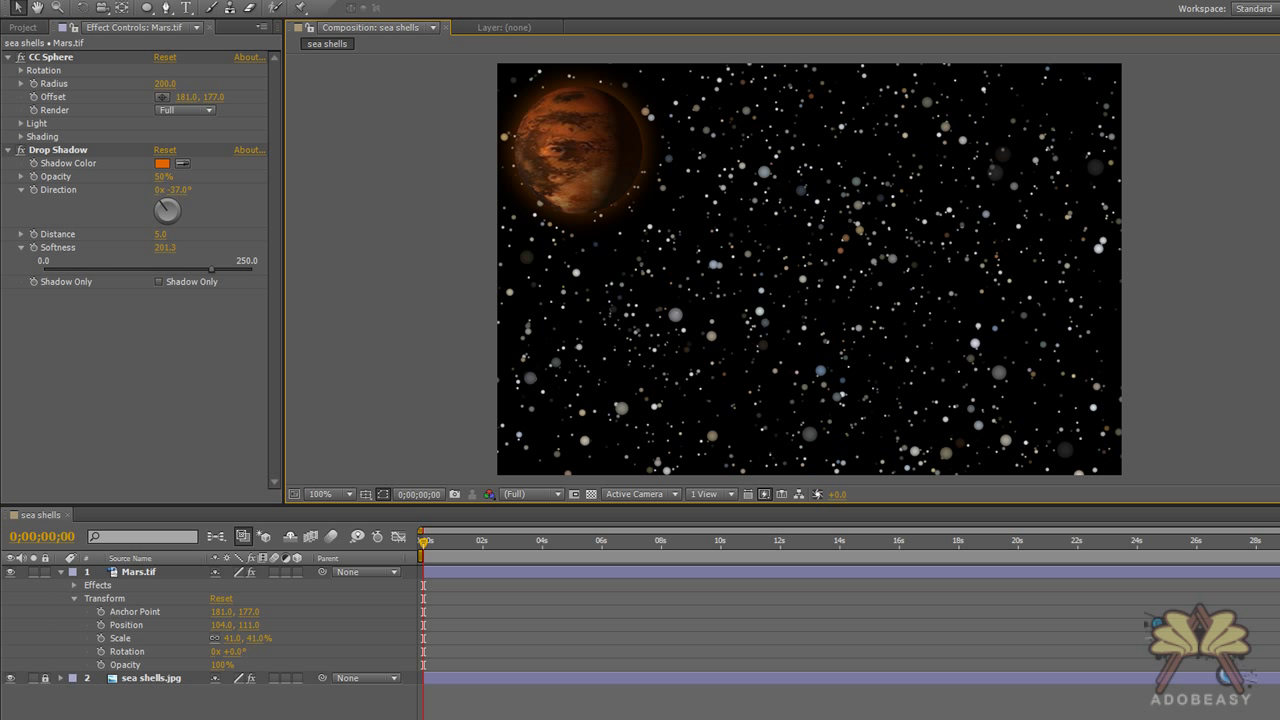
Add satteliite.tif as the top layer above Mars.tif and expand its properties.
{"action": "left_click", "coordinate": [26, 27]}
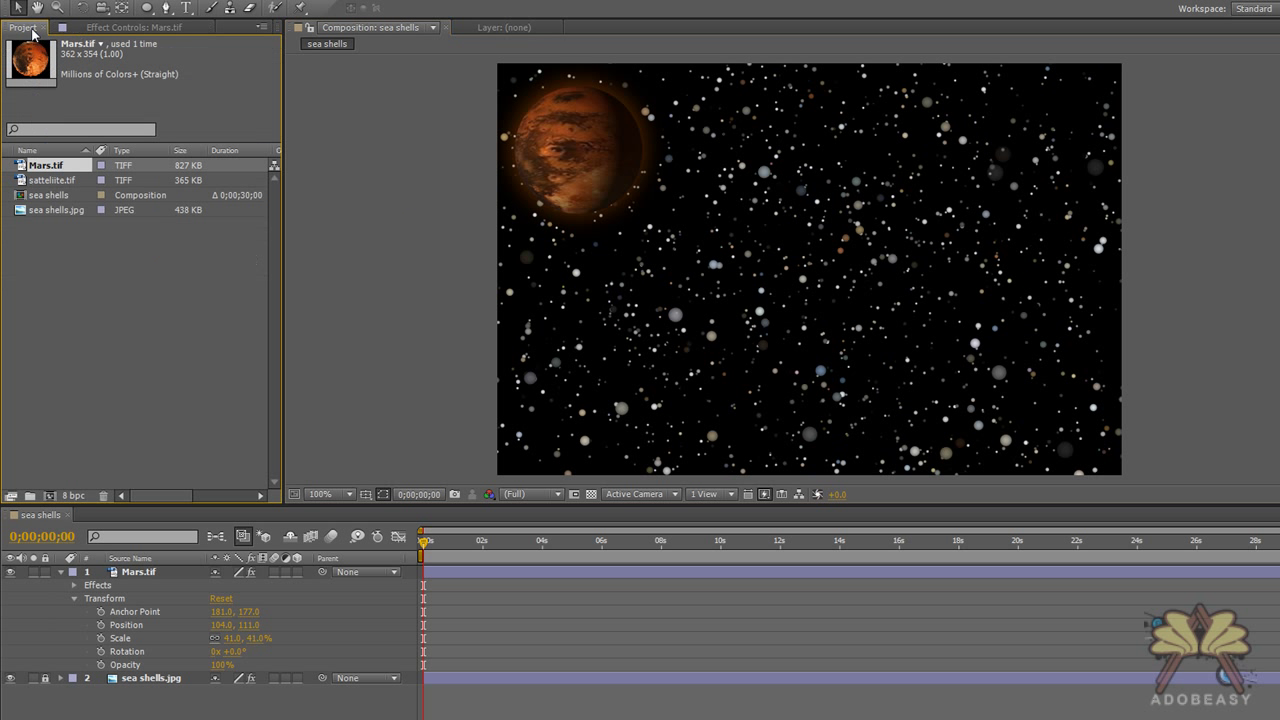
{"action": "left_click", "coordinate": [38, 185]}
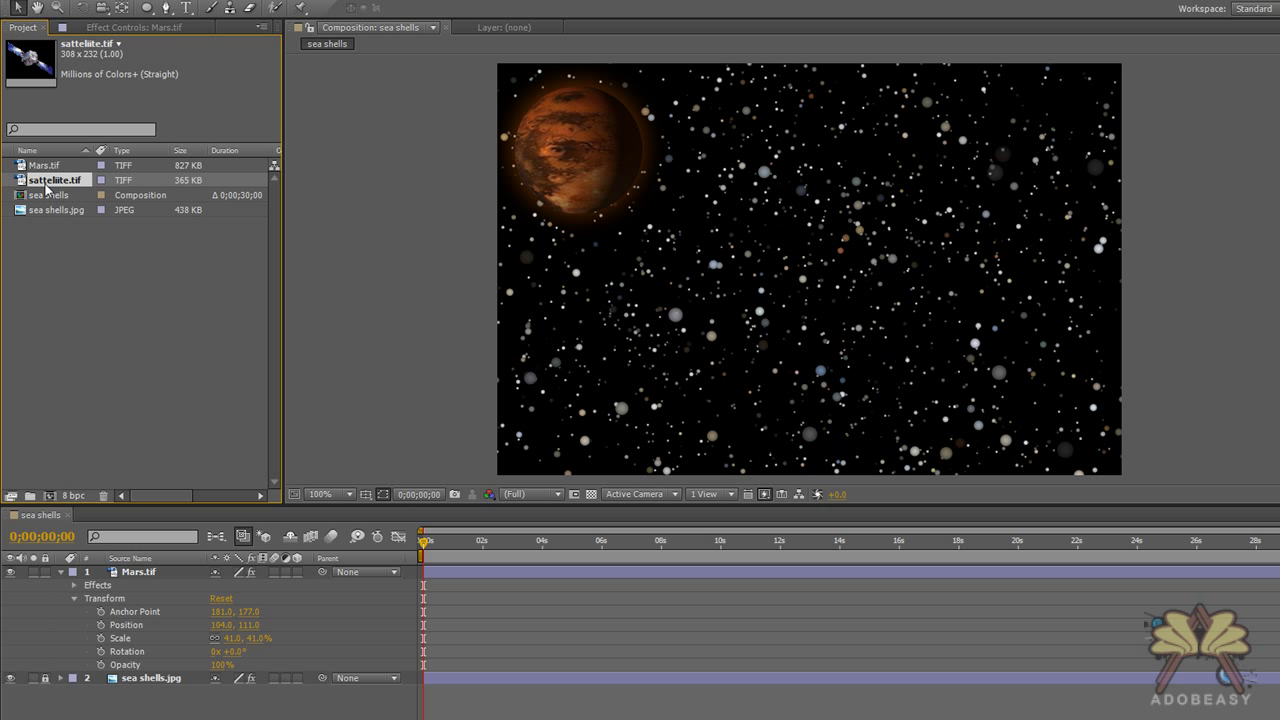
{"action": "left_click", "coordinate": [61, 572]}
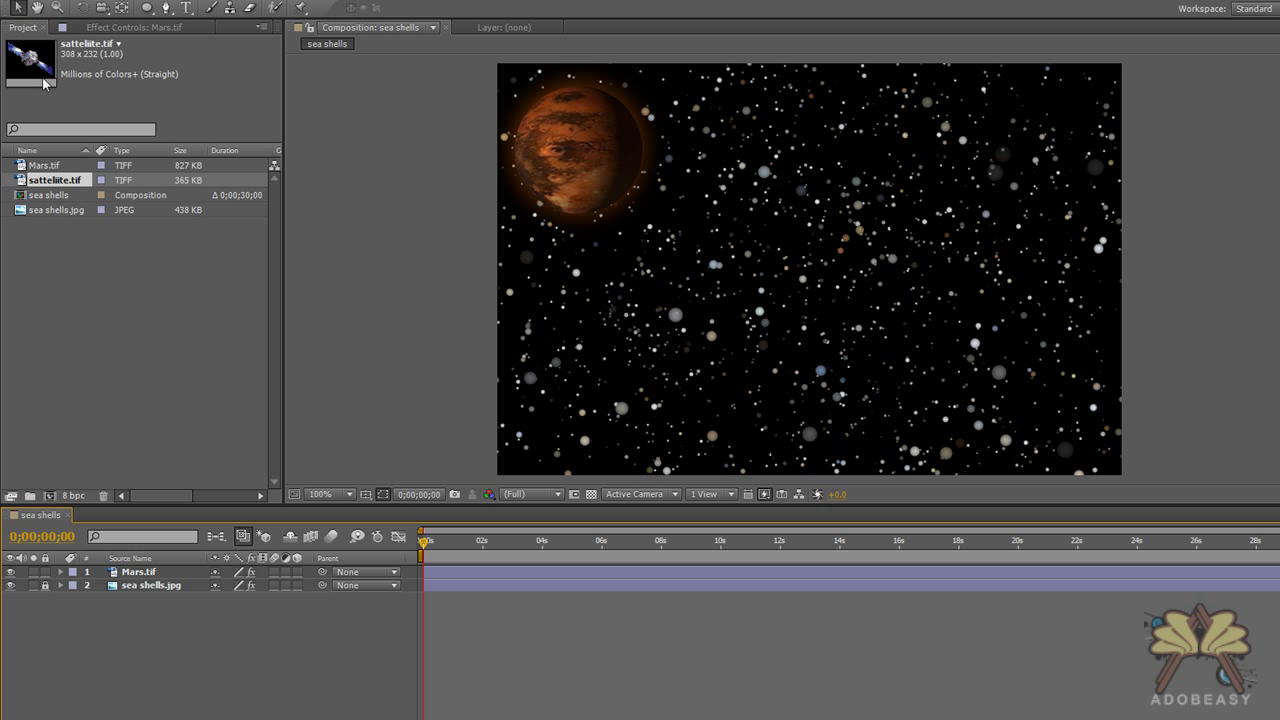
{"action": "left_click_drag", "start_coordinate": [52, 181], "coordinate": [104, 568]}
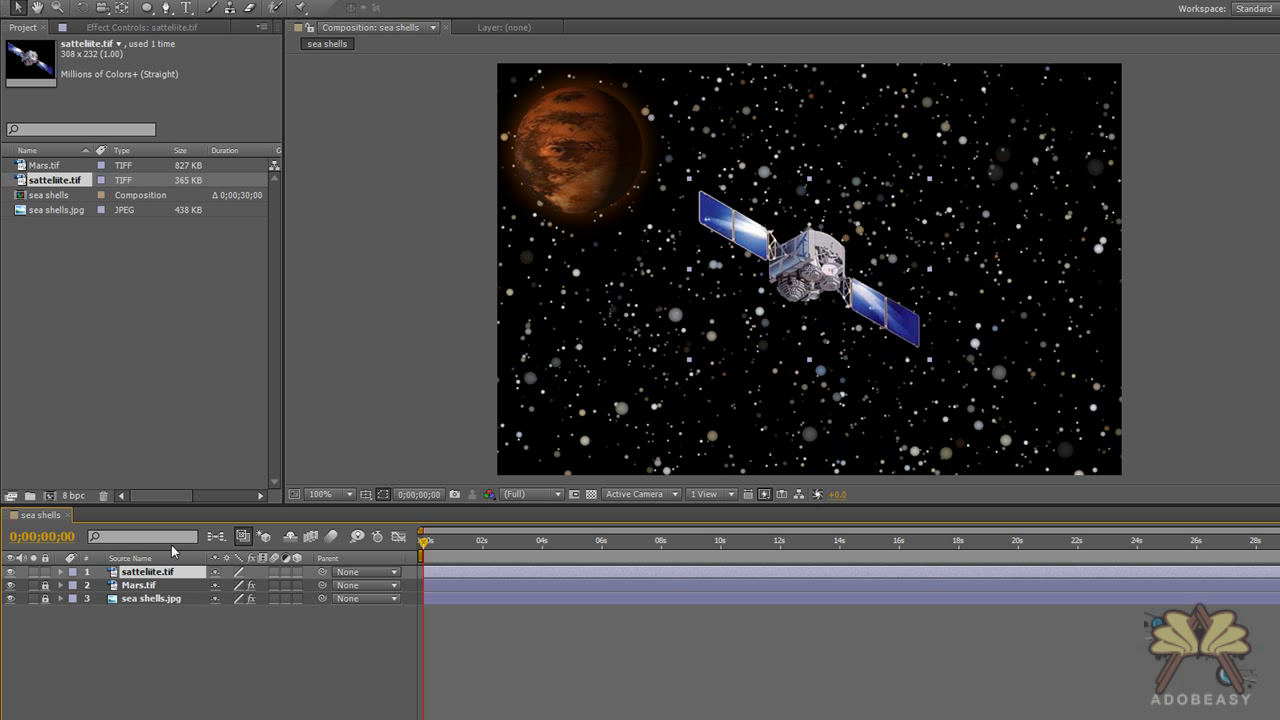
{"action": "left_click", "coordinate": [817, 275]}
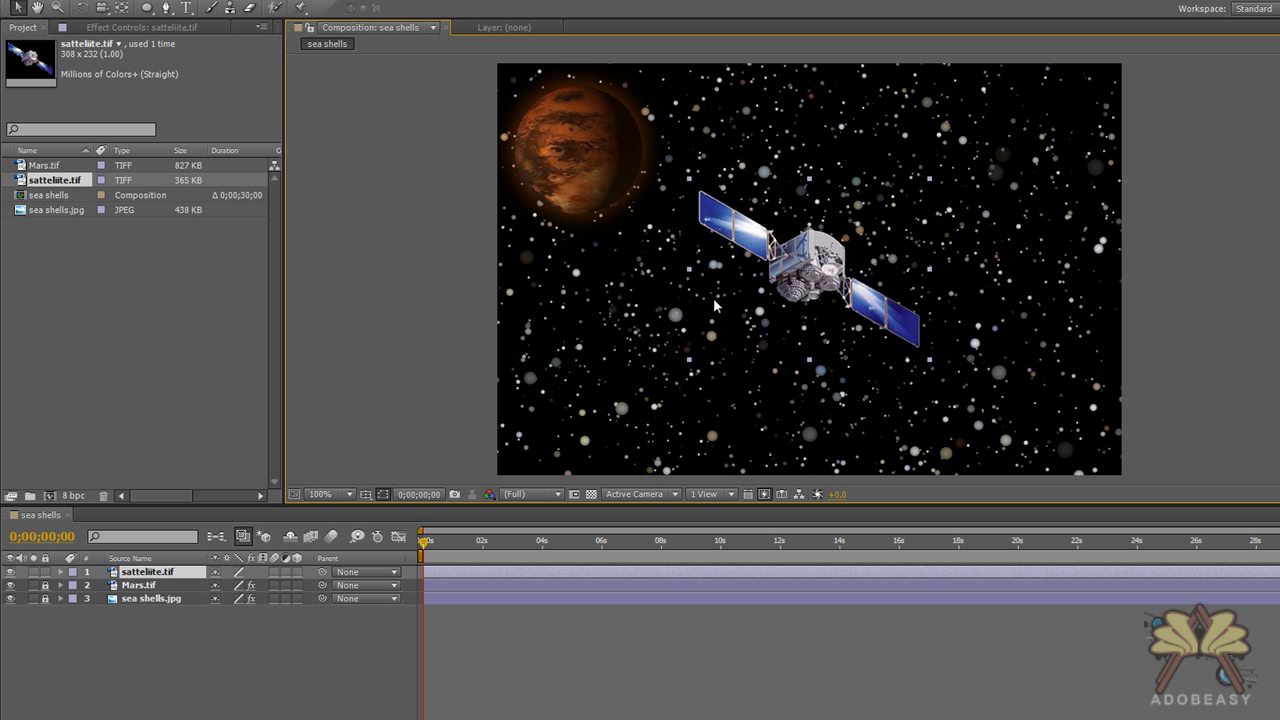
{"action": "left_click", "coordinate": [60, 573]}
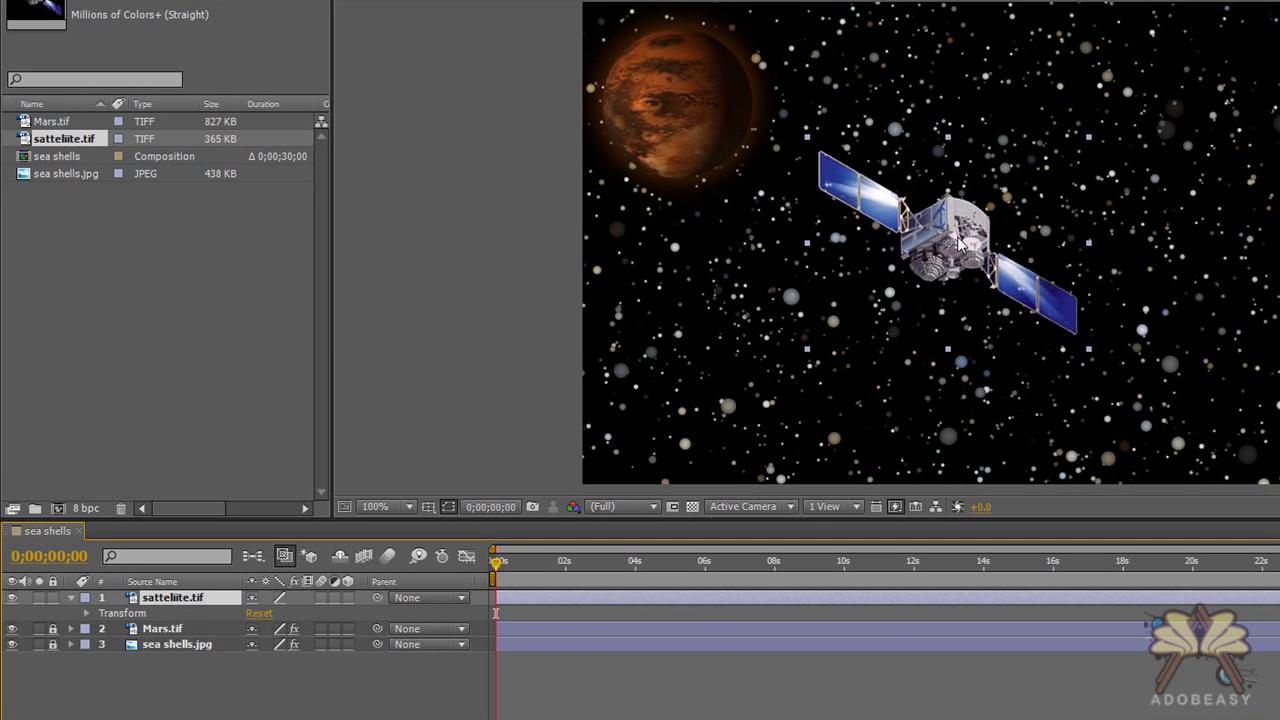
Keyframe the satellite's Position from off-frame −176, 561 at 0s to 466, 275 at 3;06.
{"action": "left_click_drag", "start_coordinate": [780, 243], "coordinate": [487, 453]}
{"action": "key", "text": "comma"}
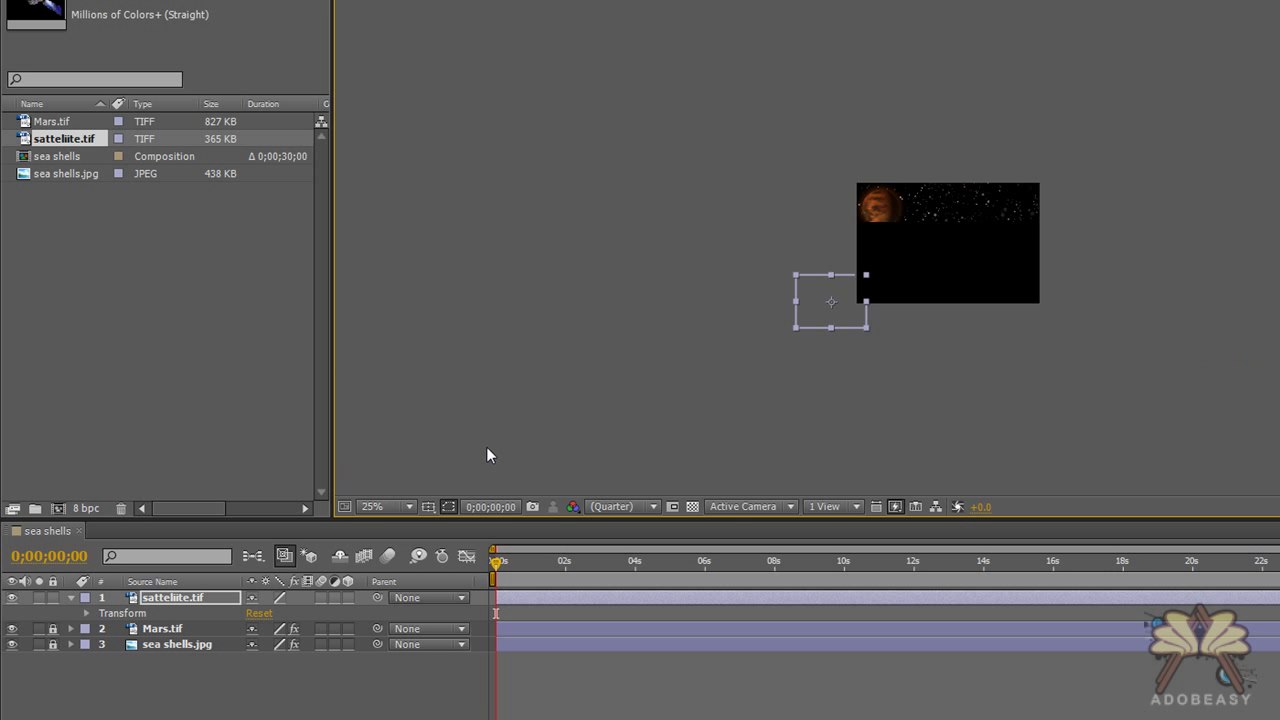
{"action": "left_click_drag", "start_coordinate": [718, 353], "coordinate": [689, 364]}
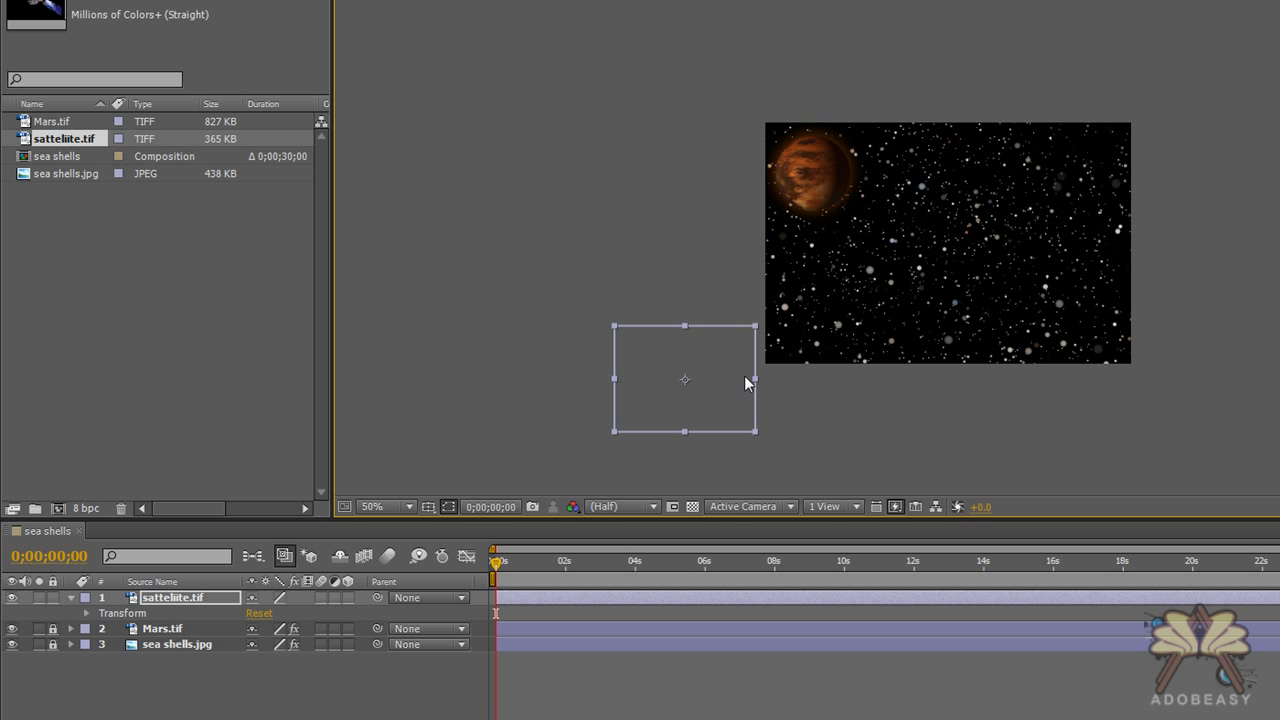
{"action": "left_click", "coordinate": [87, 613]}
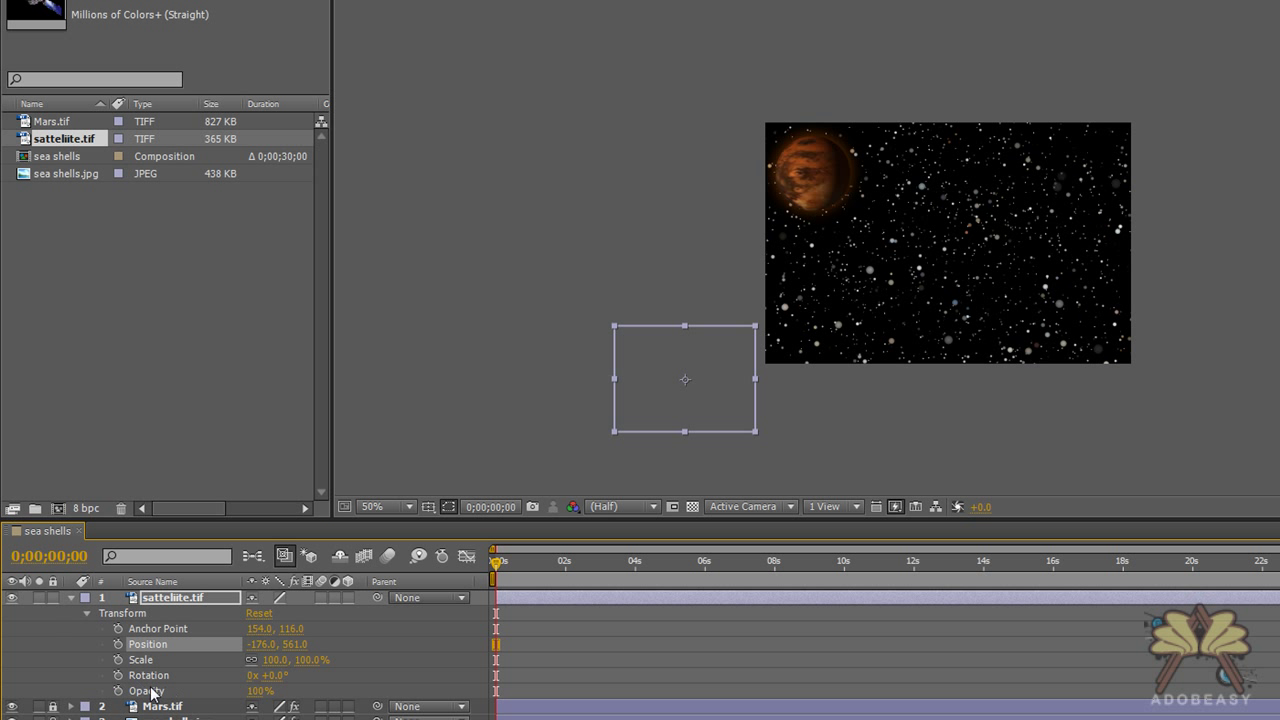
{"action": "left_click", "coordinate": [118, 644]}
{"action": "left_click", "coordinate": [606, 568]}
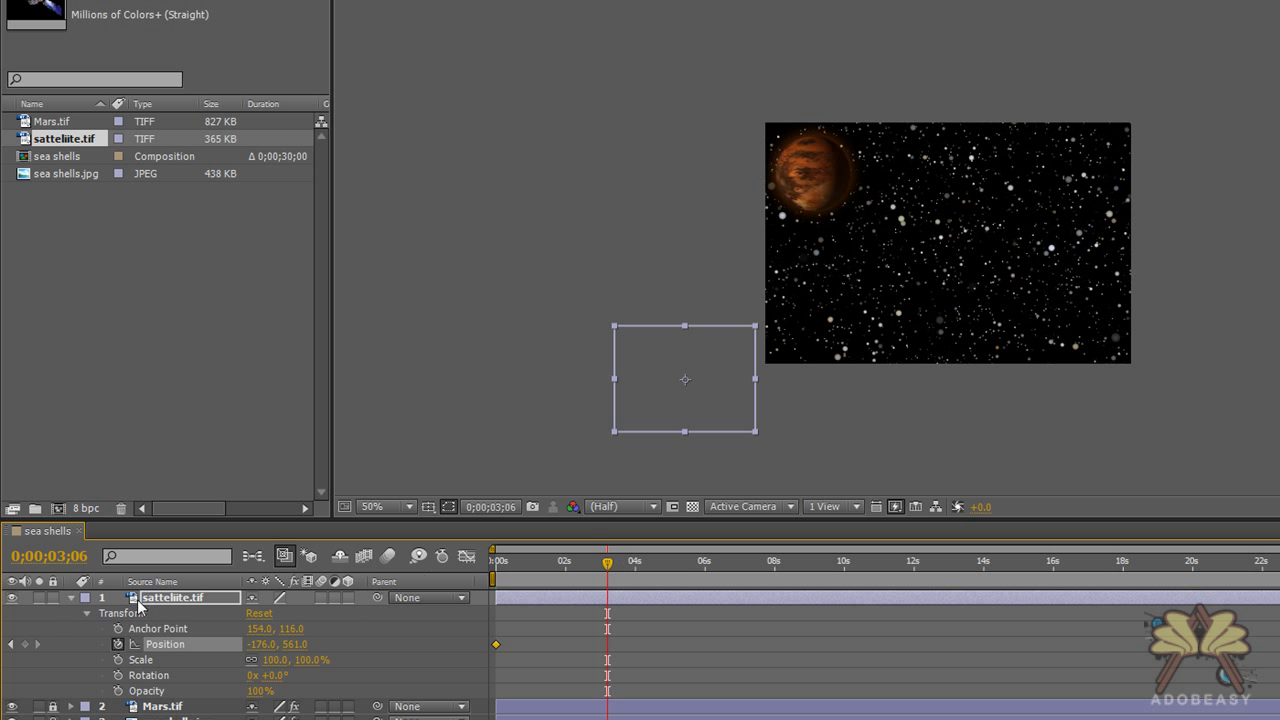
{"action": "left_click_drag", "start_coordinate": [722, 379], "coordinate": [968, 257]}
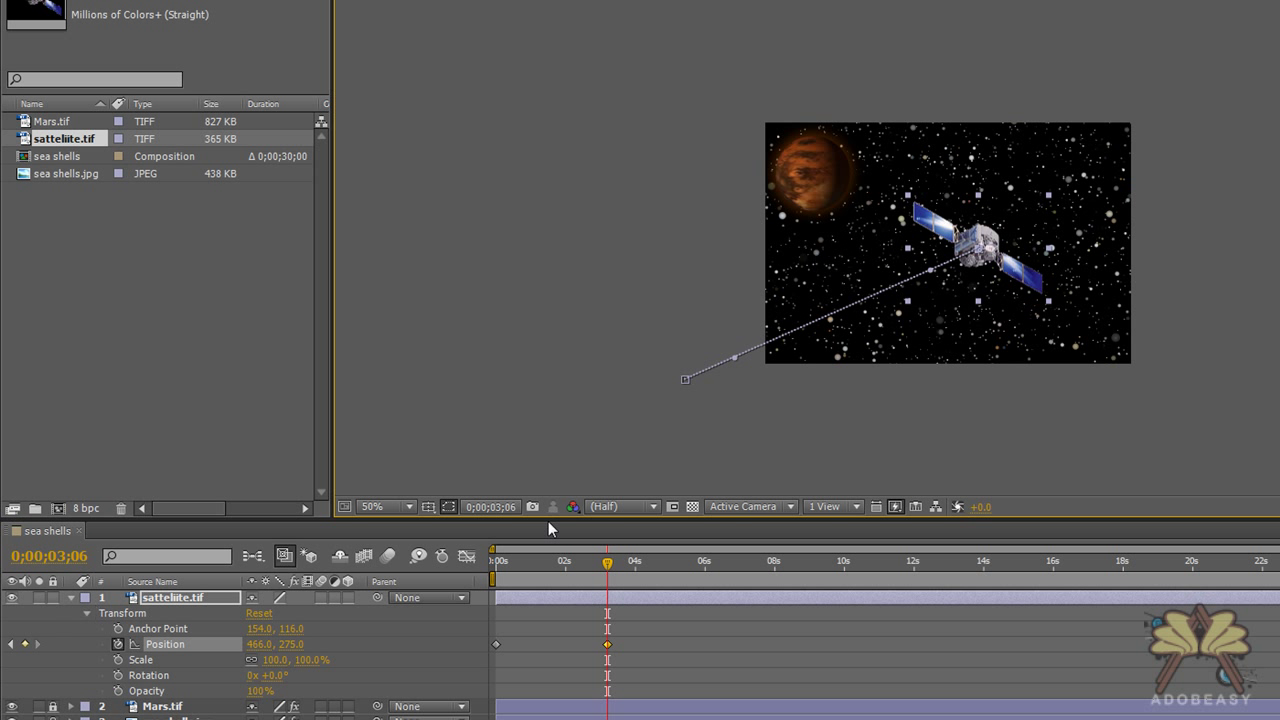
{"action": "left_click_drag", "start_coordinate": [618, 570], "coordinate": [455, 563]}
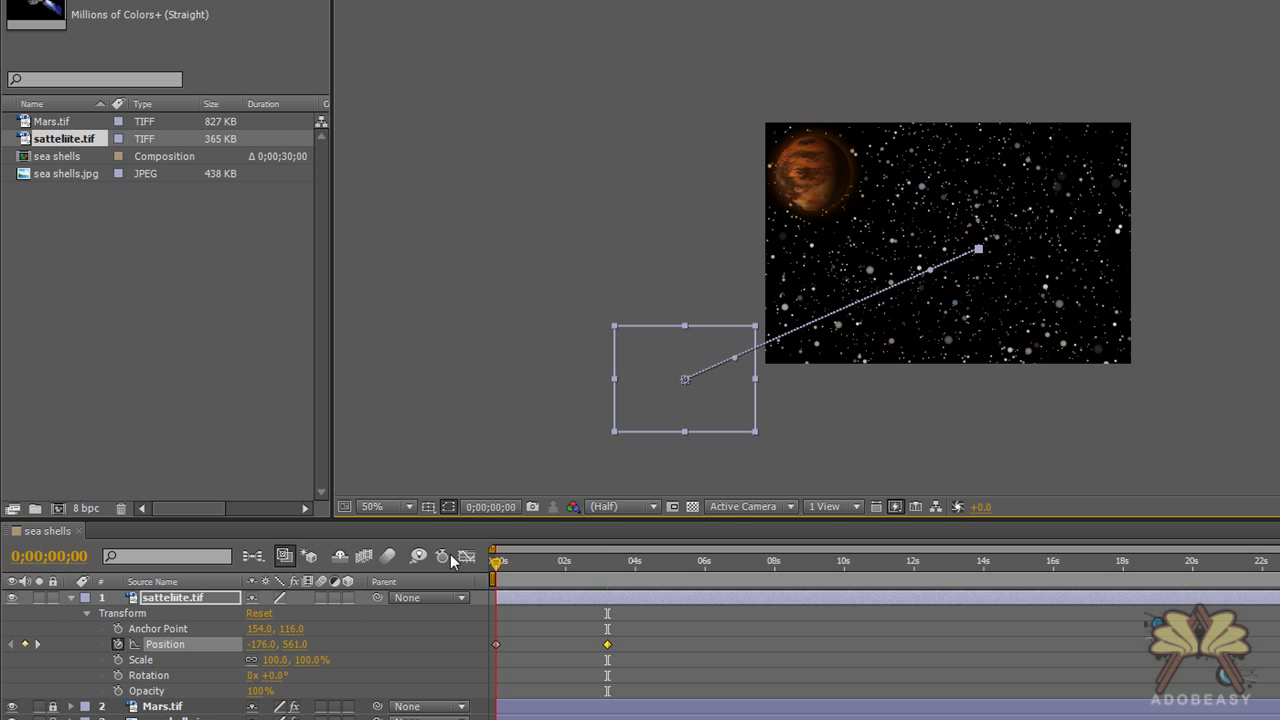
Keyframe the satellite's Scale shrinking from 100% at 0s, with its start nudged to −146, 549.
{"action": "left_click", "coordinate": [118, 660]}
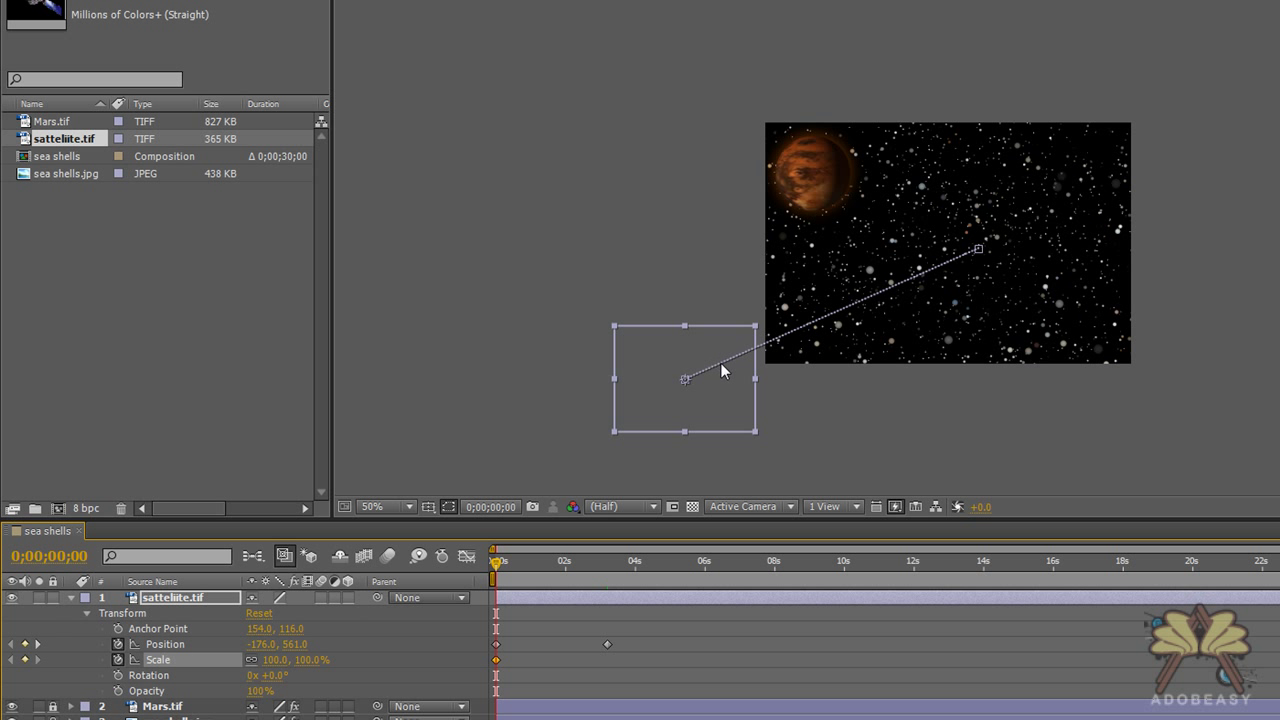
{"action": "left_click_drag", "start_coordinate": [726, 366], "coordinate": [740, 360]}
{"action": "left_click", "coordinate": [608, 564]}
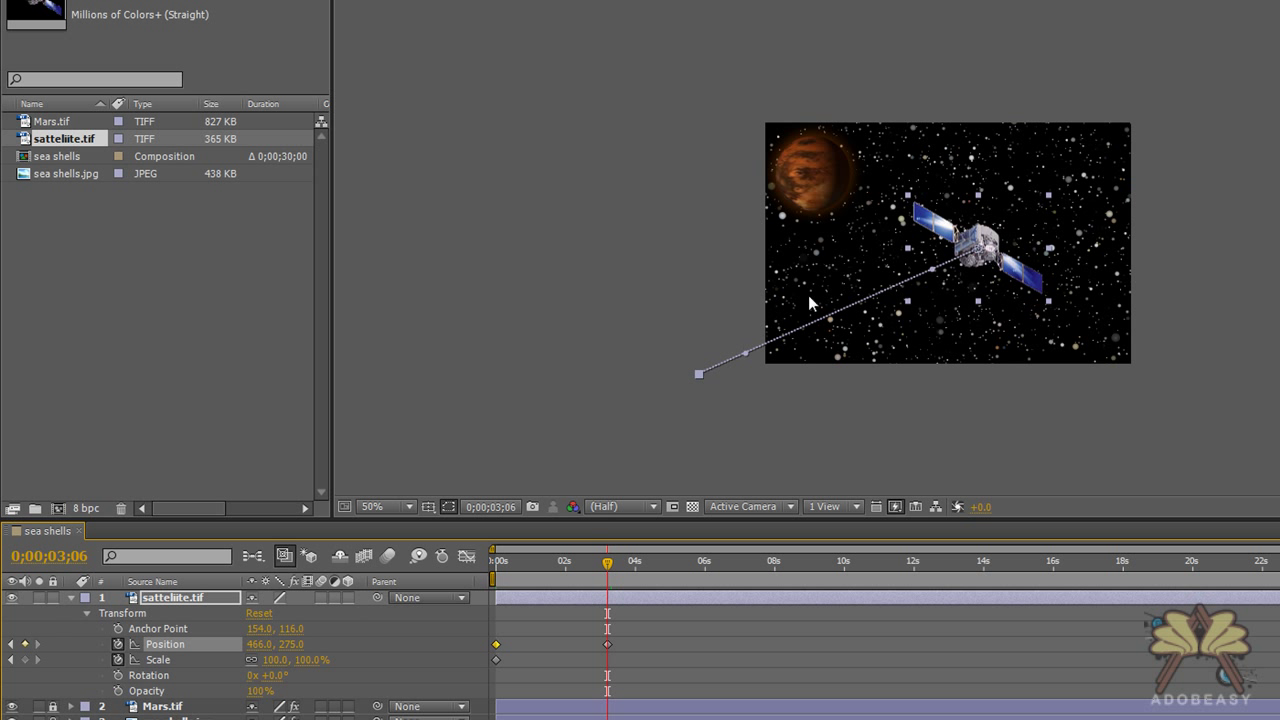
{"action": "left_click_drag", "start_coordinate": [271, 662], "coordinate": [185, 659]}
{"action": "left_click", "coordinate": [507, 435]}
{"action": "left_click_drag", "start_coordinate": [605, 565], "coordinate": [530, 564]}
{"action": "left_click_drag", "start_coordinate": [513, 562], "coordinate": [494, 562]}
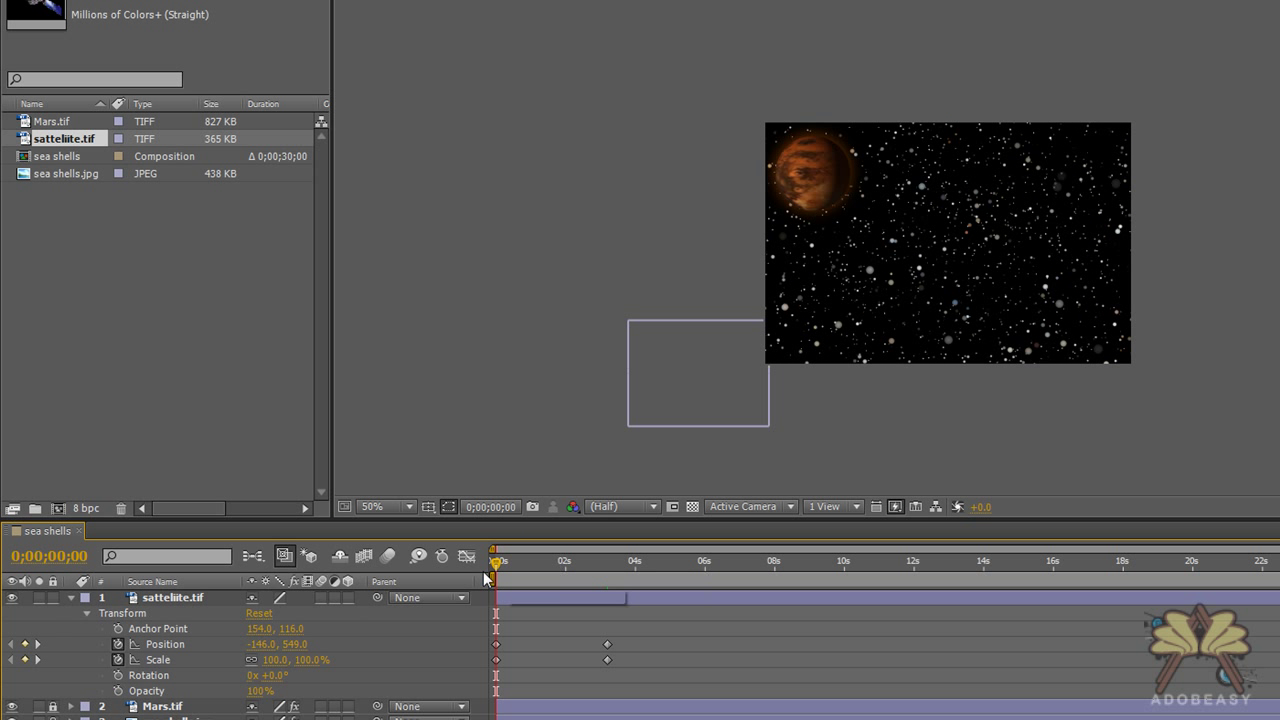
Keyframe the satellite's Rotation from 0° at 0s to 68° at 3;06.
{"action": "left_click", "coordinate": [118, 676]}
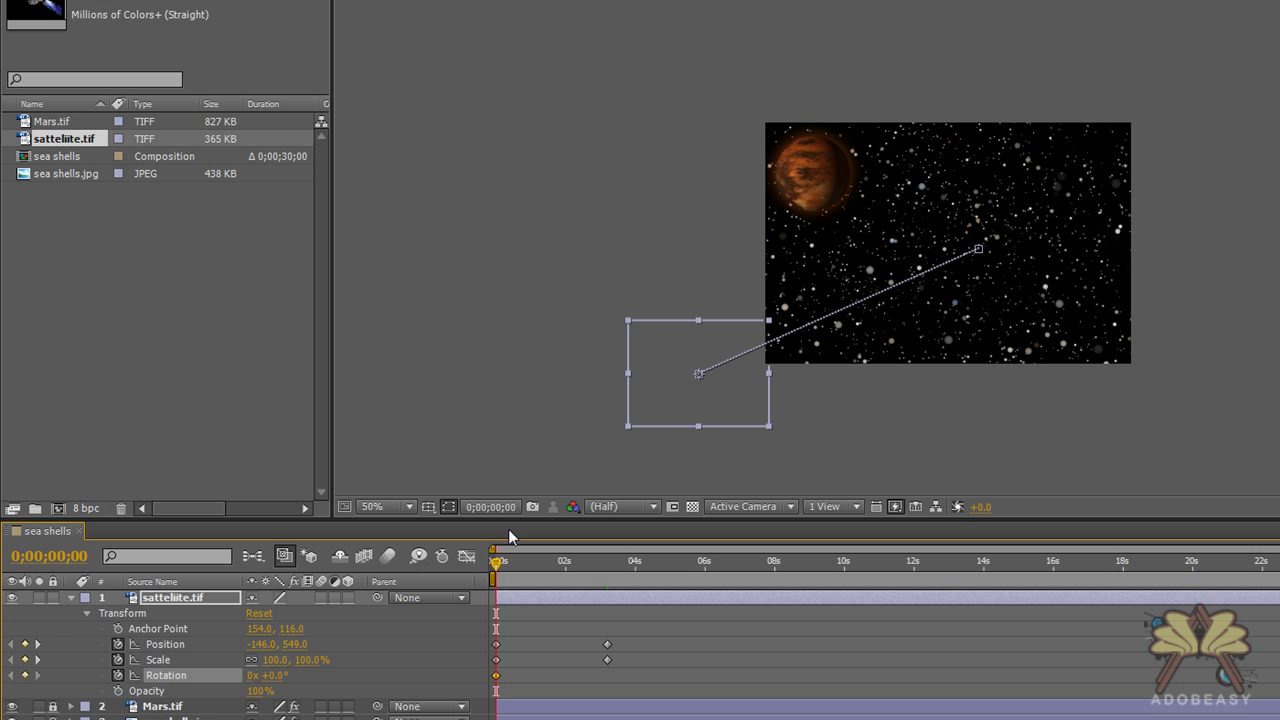
{"action": "left_click", "coordinate": [612, 566]}
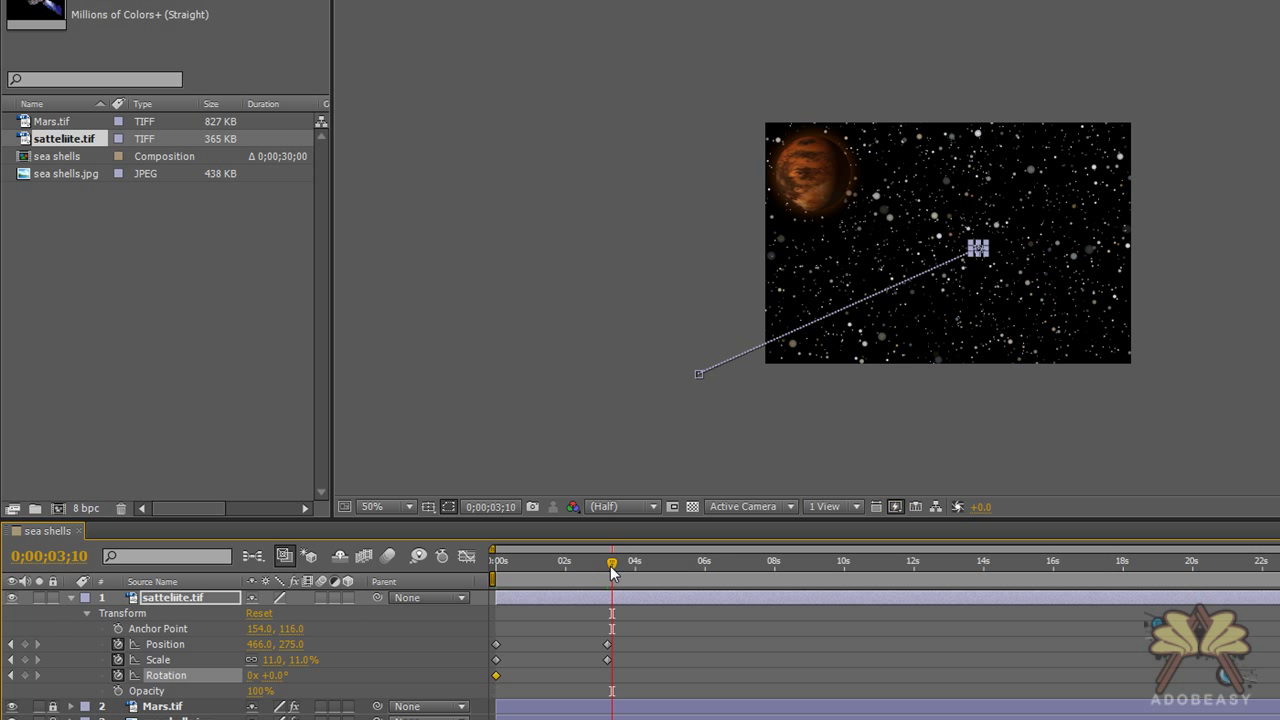
{"action": "left_click_drag", "start_coordinate": [614, 566], "coordinate": [607, 566]}
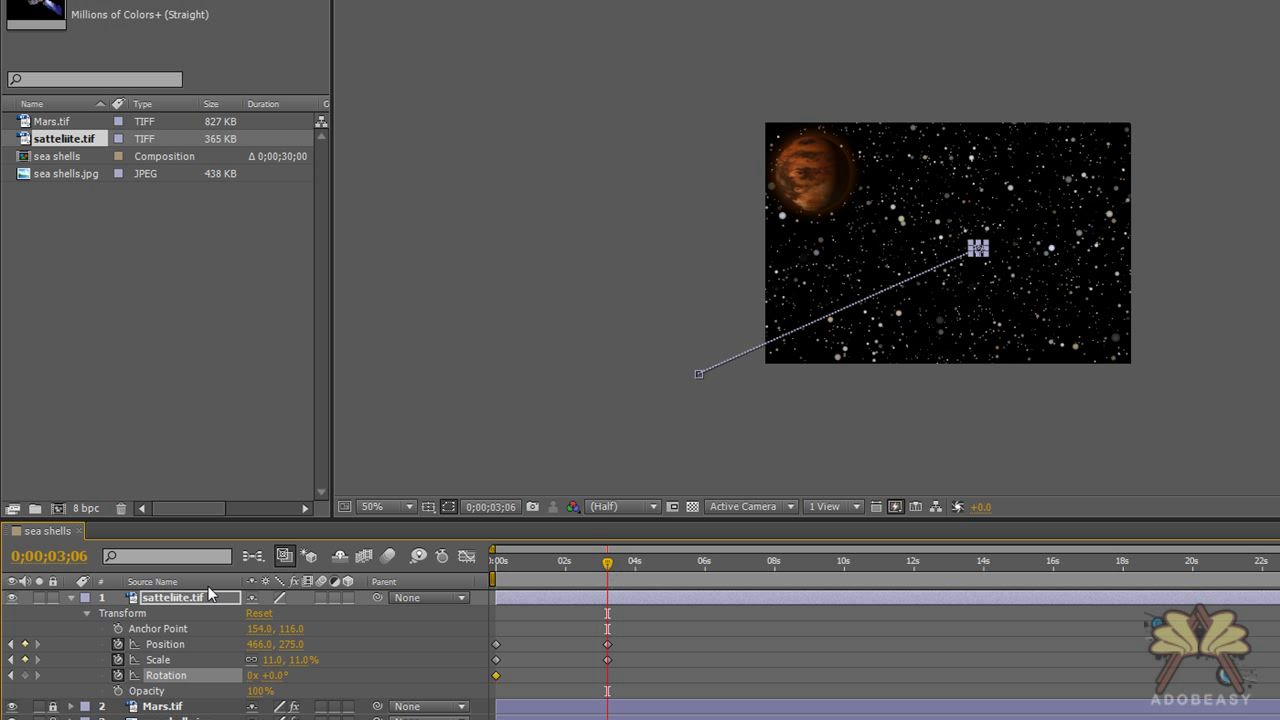
{"action": "left_click_drag", "start_coordinate": [280, 680], "coordinate": [345, 680]}
Add mid-course rotation keyframes: 174.4° at 1;20, slid earlier to about 1s, and one at 2;04.
{"action": "left_click_drag", "start_coordinate": [607, 567], "coordinate": [554, 566]}
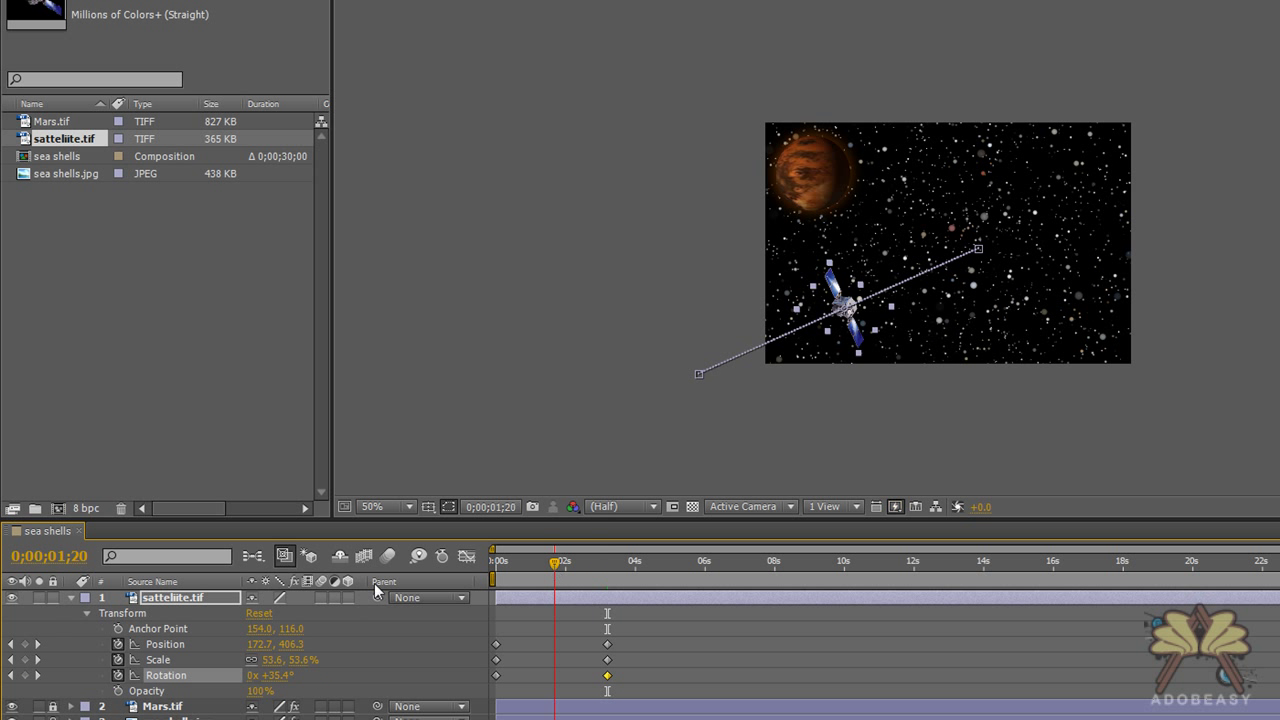
{"action": "left_click_drag", "start_coordinate": [262, 680], "coordinate": [449, 704]}
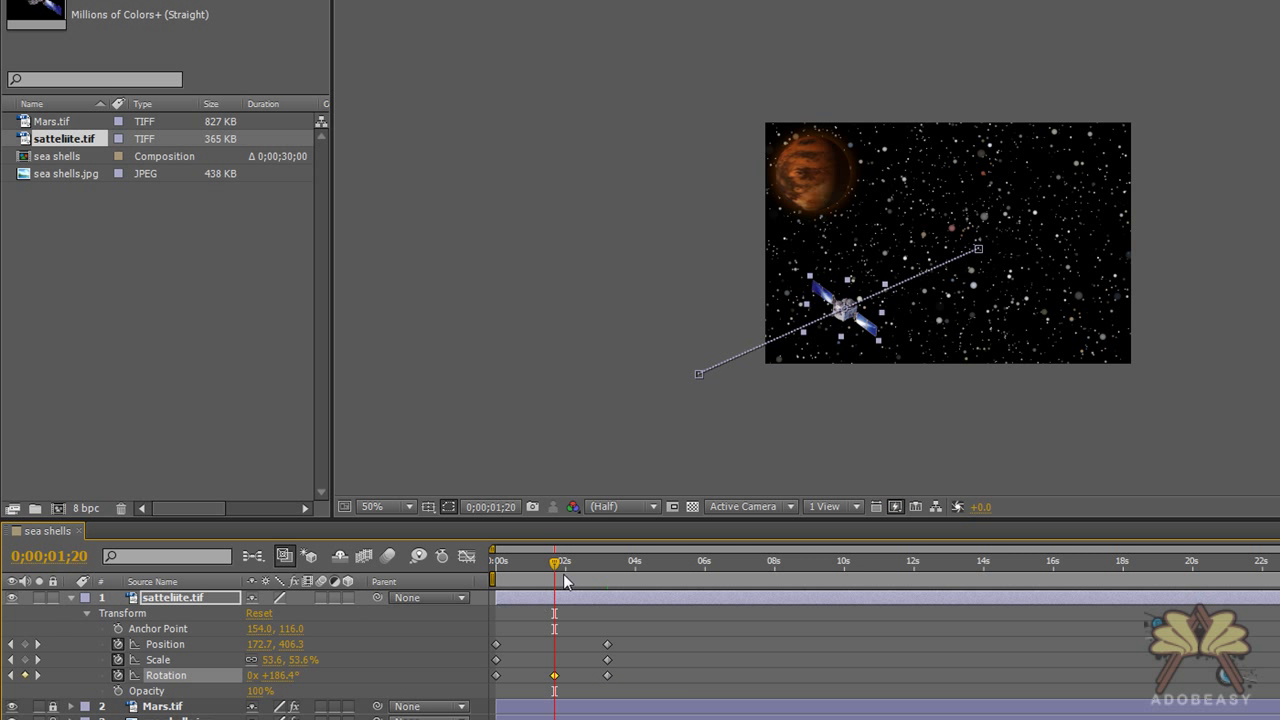
{"action": "mouse_move", "coordinate": [553, 566]}
{"action": "left_mouse_down"}
{"action": "mouse_move", "coordinate": [490, 569]}
{"action": "mouse_move", "coordinate": [648, 575]}
{"action": "mouse_move", "coordinate": [496, 575]}
{"action": "mouse_move", "coordinate": [553, 577]}
{"action": "left_mouse_up"}
{"action": "left_click_drag", "start_coordinate": [554, 675], "coordinate": [536, 676]}
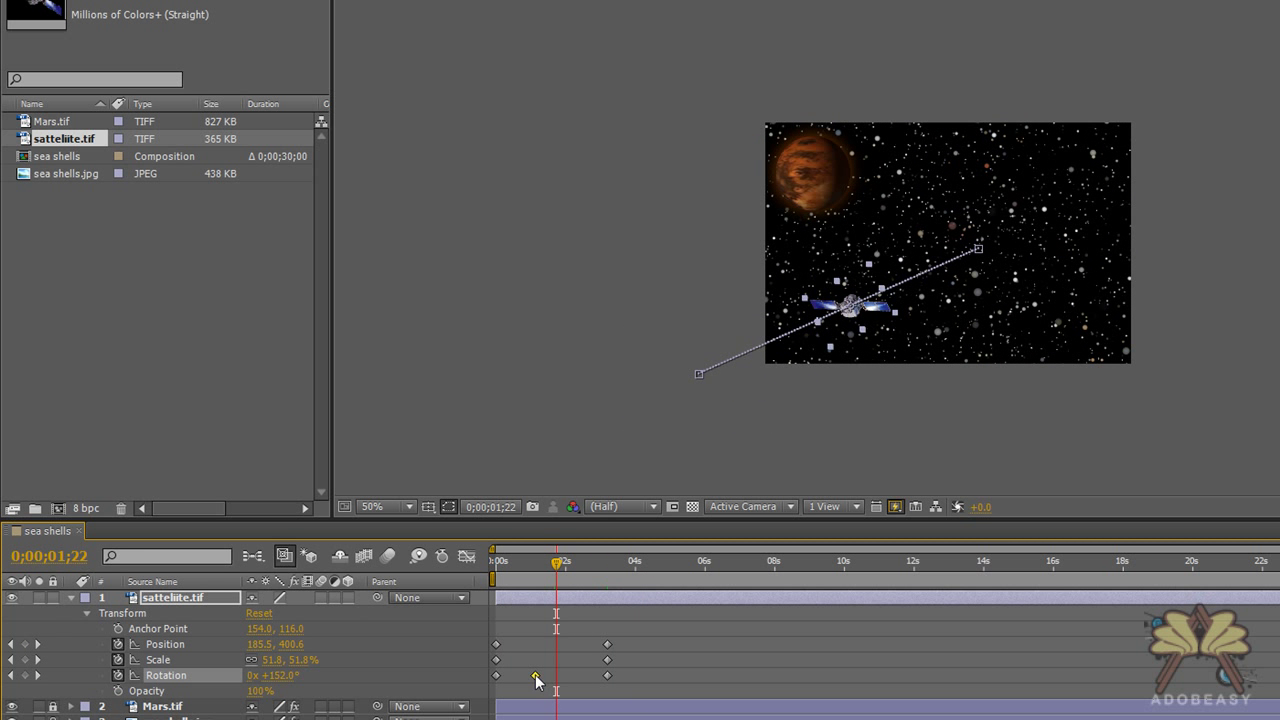
{"action": "left_click_drag", "start_coordinate": [558, 568], "coordinate": [570, 568]}
{"action": "left_click", "coordinate": [25, 676]}
{"action": "left_click_drag", "start_coordinate": [570, 566], "coordinate": [473, 561]}
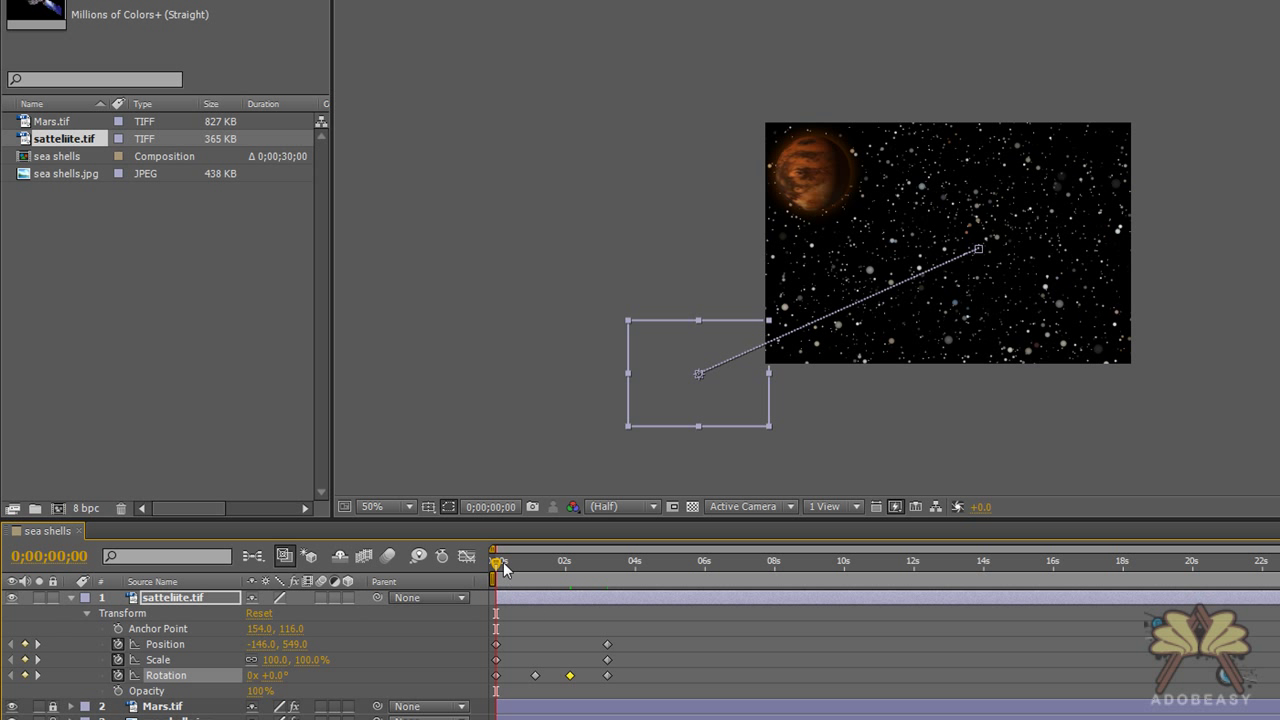
{"action": "mouse_move", "coordinate": [500, 568]}
{"action": "left_mouse_down"}
{"action": "mouse_move", "coordinate": [560, 564]}
{"action": "mouse_move", "coordinate": [511, 563]}
{"action": "left_mouse_up"}
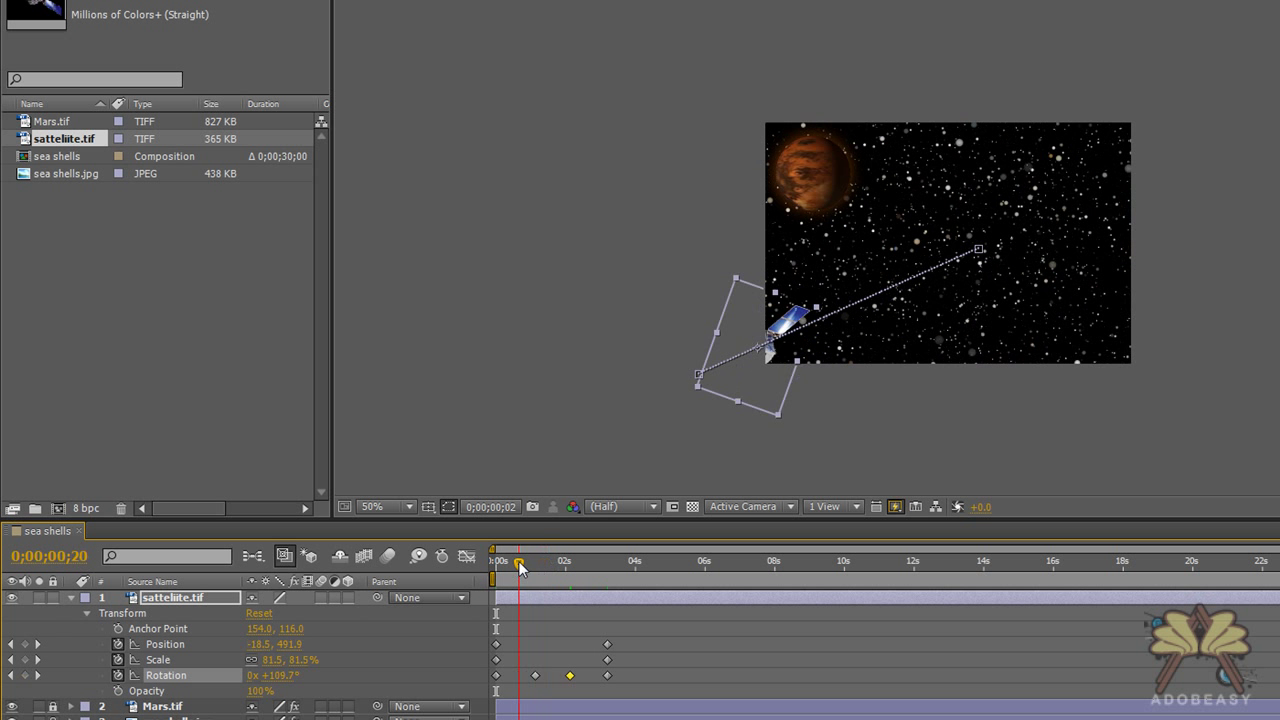
{"action": "scroll", "coordinate": [1021, 358], "scroll_direction": "up", "scroll_amount": 2}
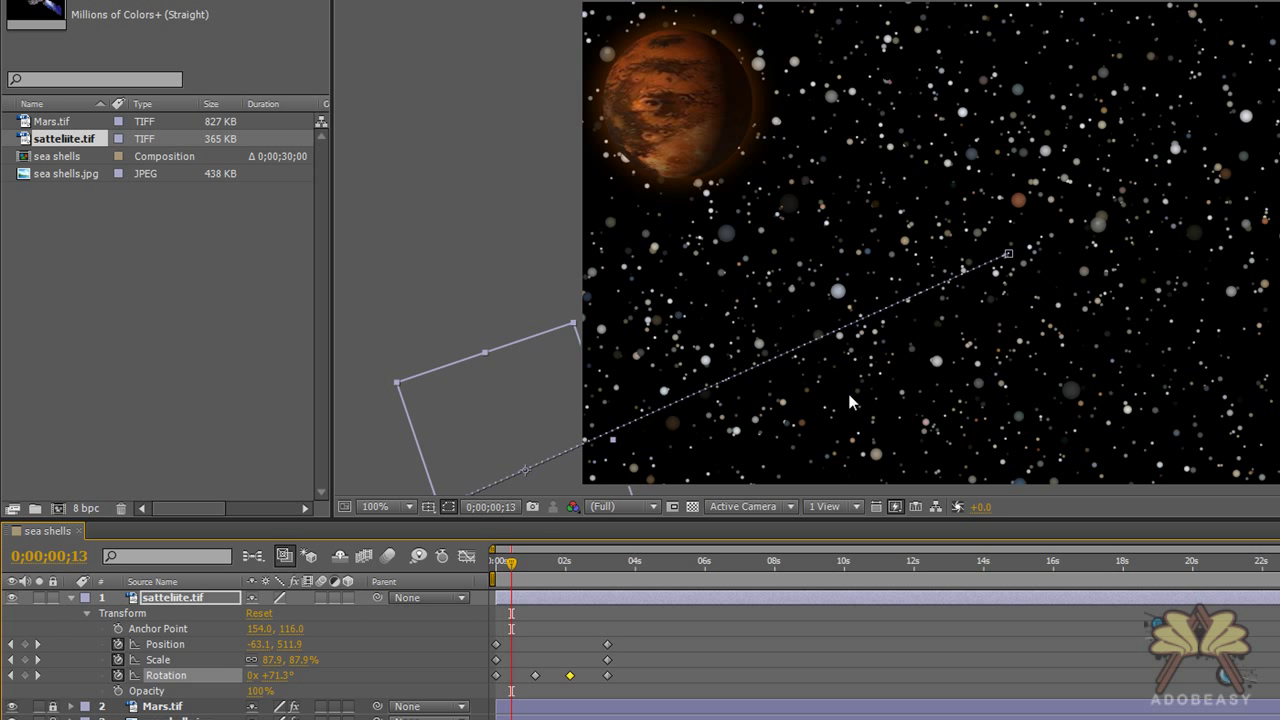
{"action": "left_click_drag", "start_coordinate": [515, 567], "coordinate": [553, 566]}
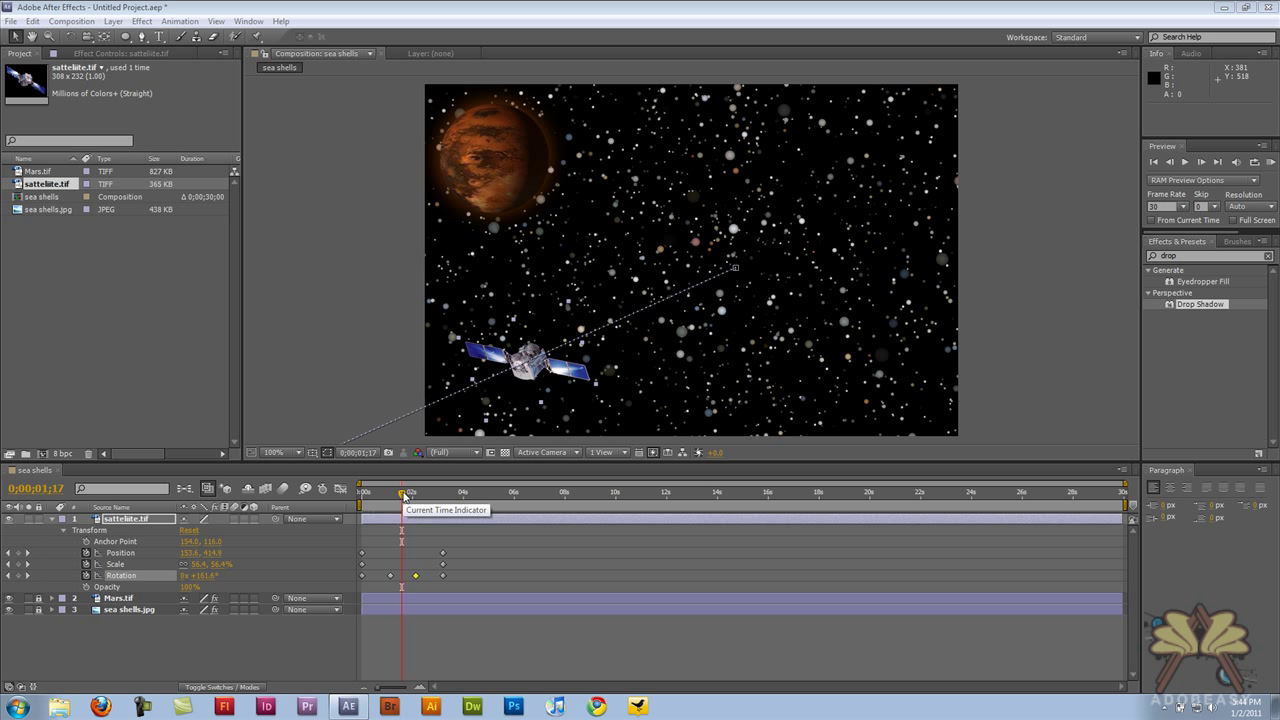
{"action": "left_click_drag", "start_coordinate": [403, 496], "coordinate": [413, 498]}
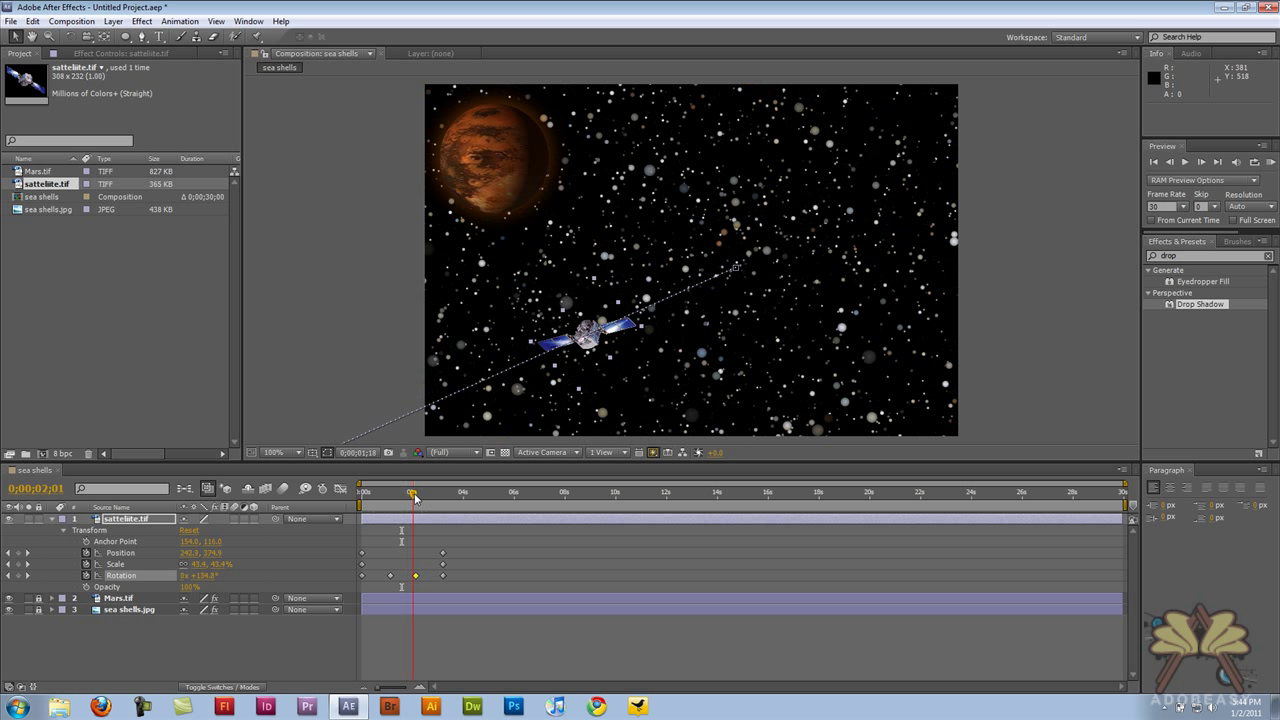